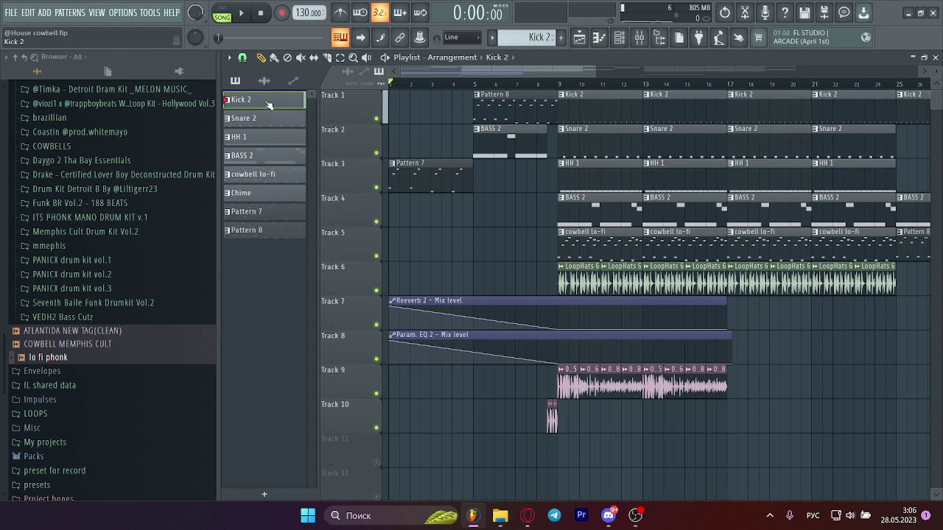
Step: Open the Kick 2 pattern's notes in the piano roll and play the pattern
double_click(269, 105)
click(639, 41)
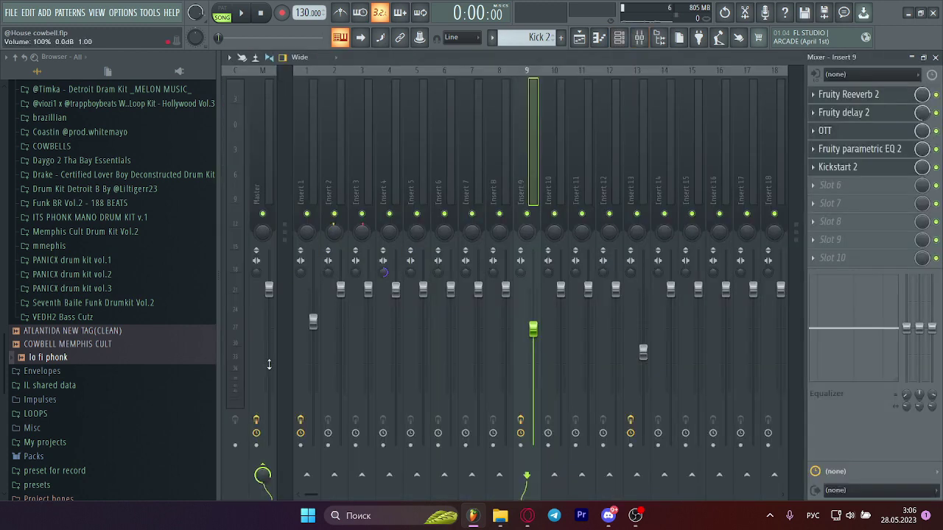
click(621, 39)
click(728, 124)
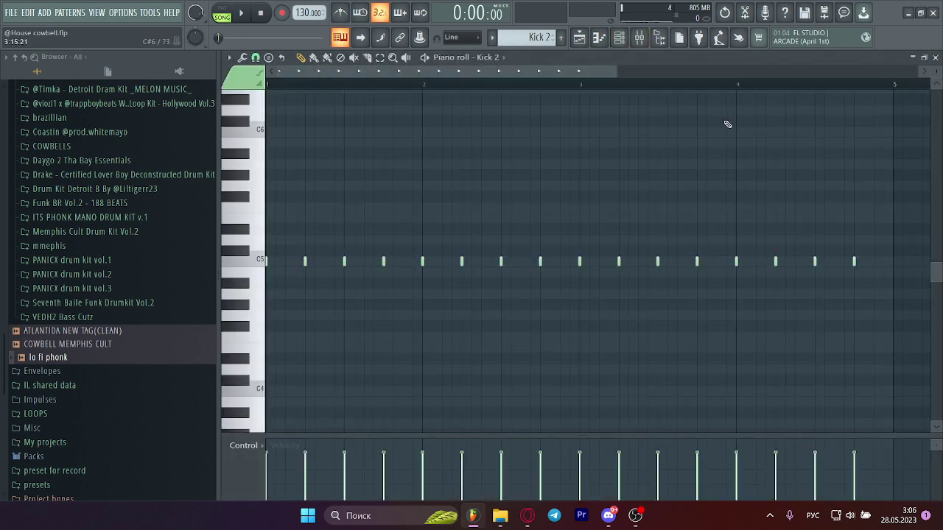
click(426, 59)
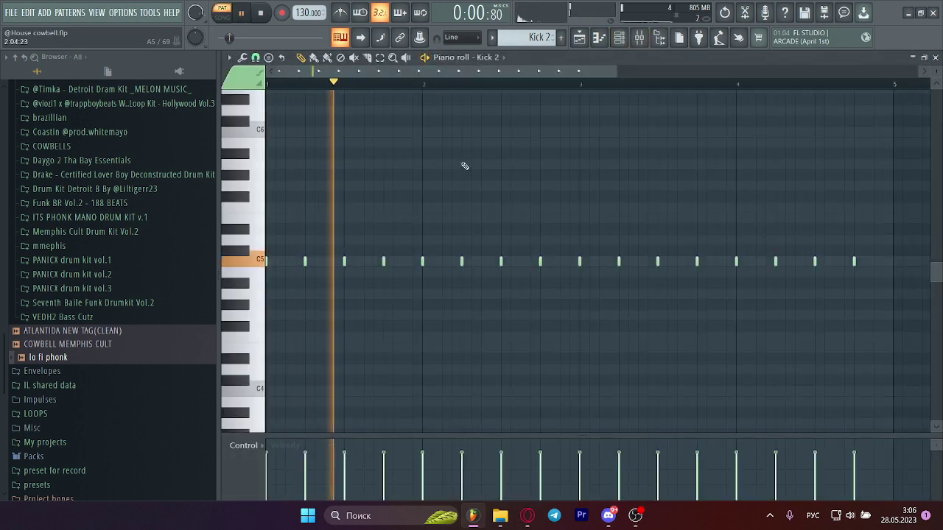
Step: Inspect the Fruity parametric EQ 2 on mixer Insert 1 while the kick plays, and stop playback
click(639, 40)
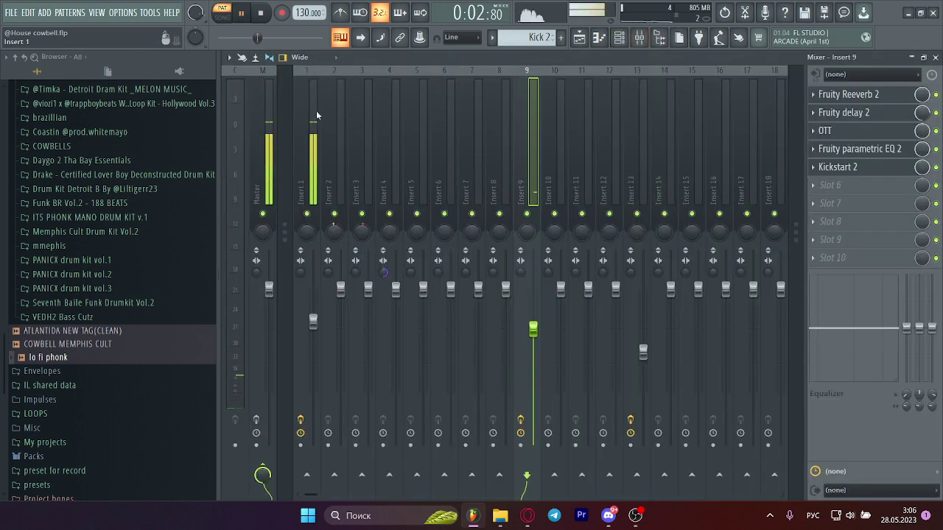
click(316, 110)
click(873, 111)
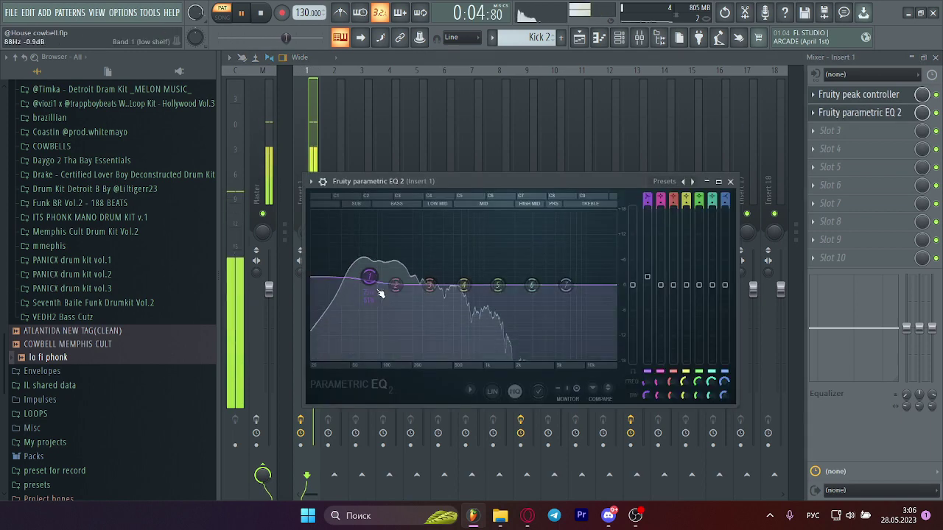
click(639, 38)
key(space)
Step: Switch to the Snare 2 pattern, show its notes in the piano roll and play it briefly
click(579, 38)
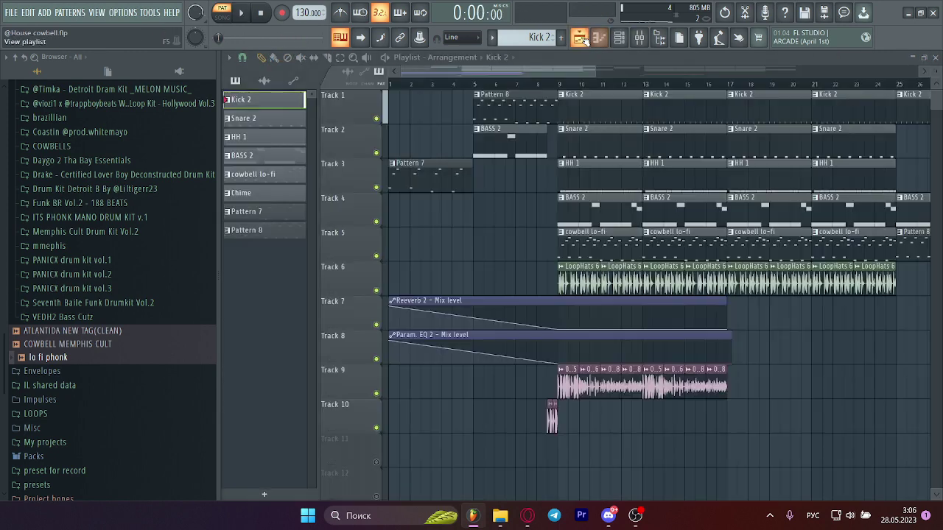
click(491, 37)
click(515, 64)
key(F7)
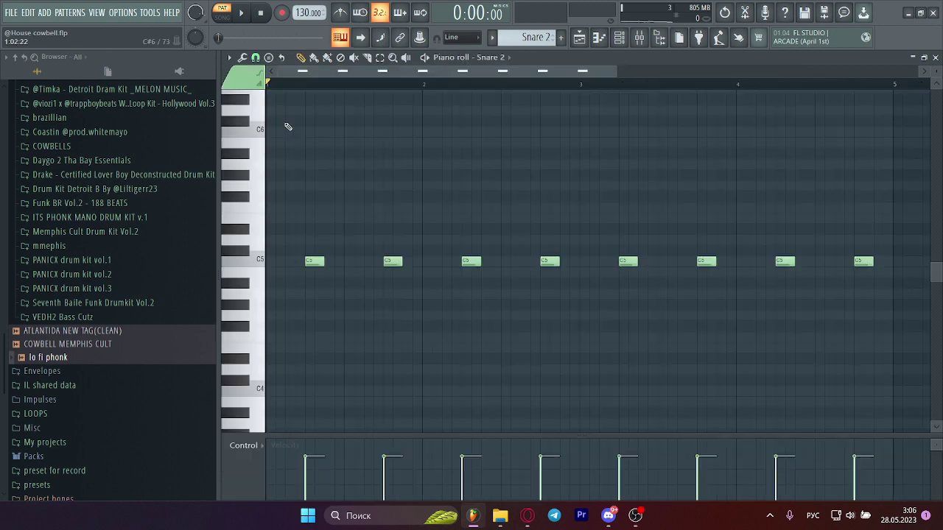
key(space)
key(space)
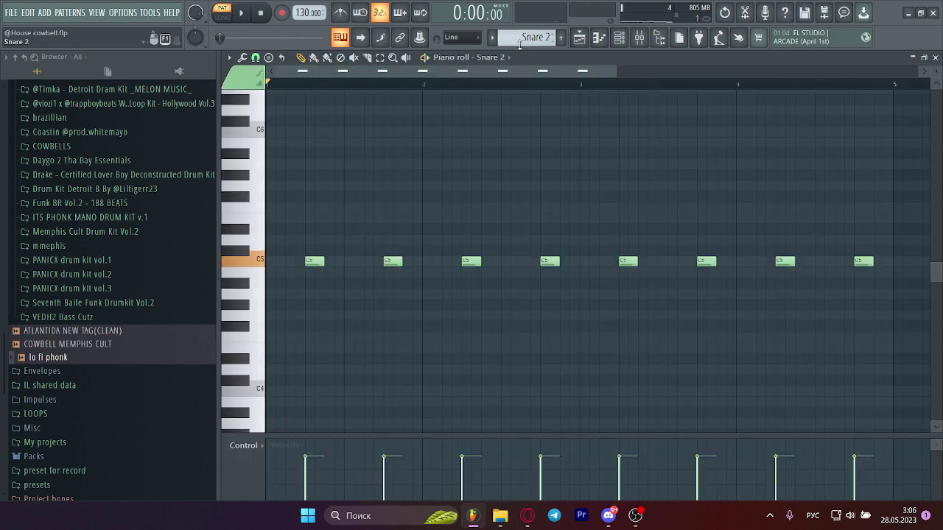
Step: Switch to the HH 1 pattern in the piano roll and play its hi-hat notes
click(493, 38)
click(527, 76)
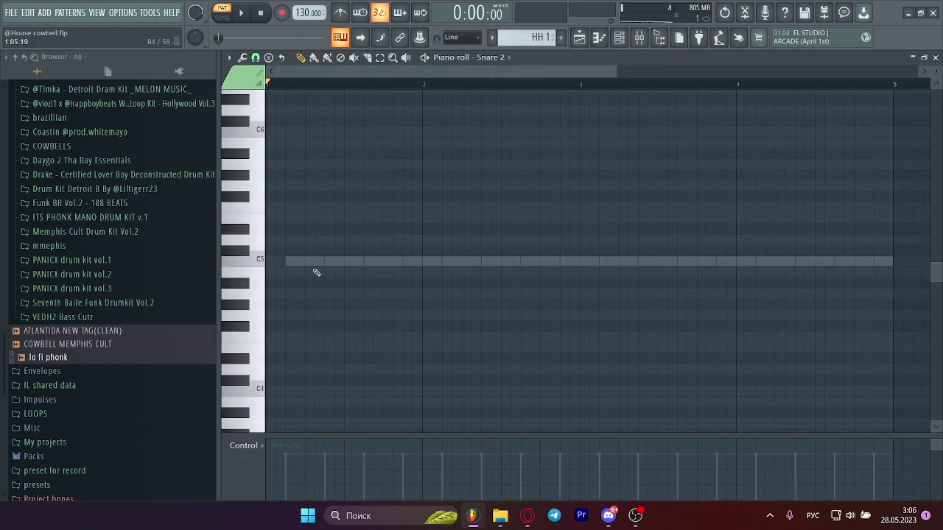
key(space)
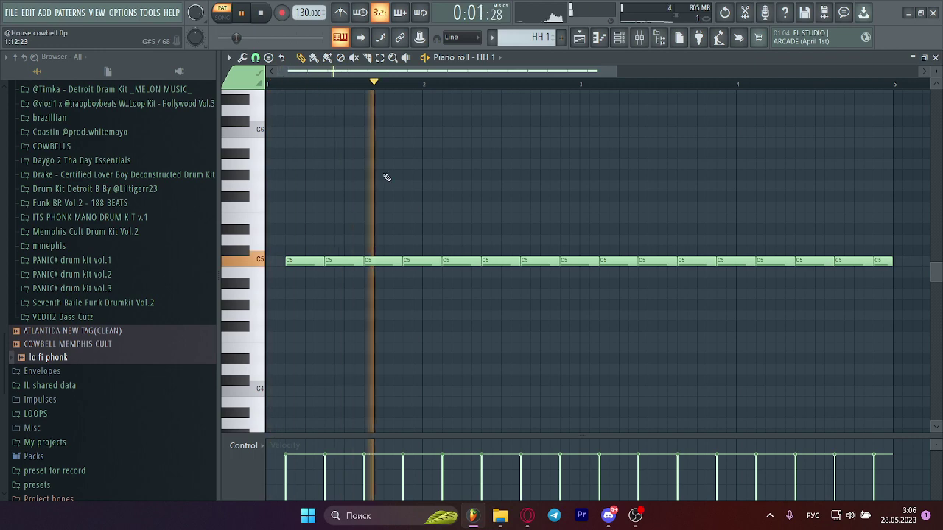
key(space)
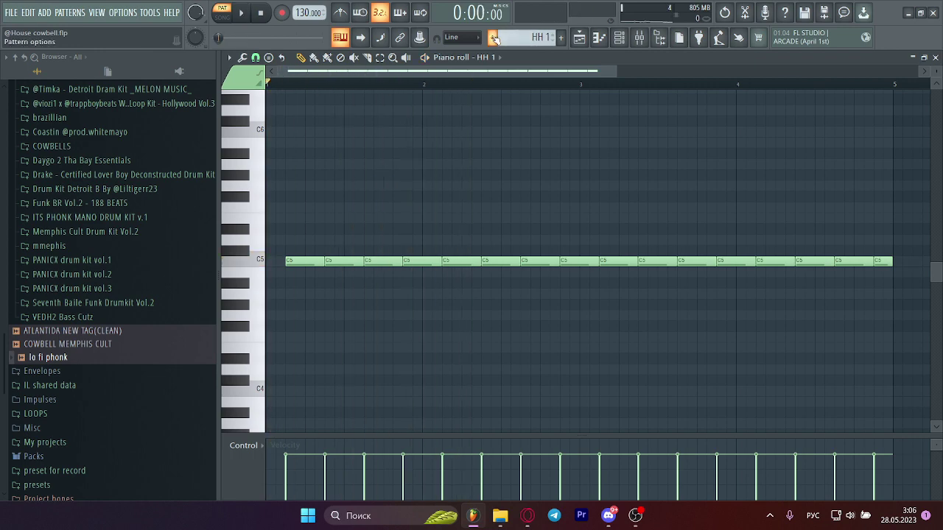
Step: Switch to the BASS 2 pattern and check the effect slots of mixer Insert 4
click(494, 38)
click(527, 87)
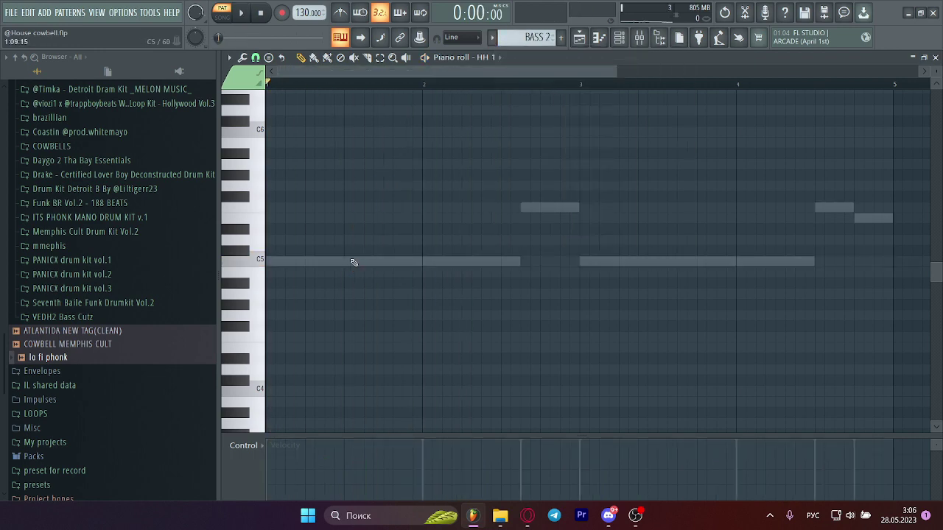
double_click(353, 263)
click(639, 38)
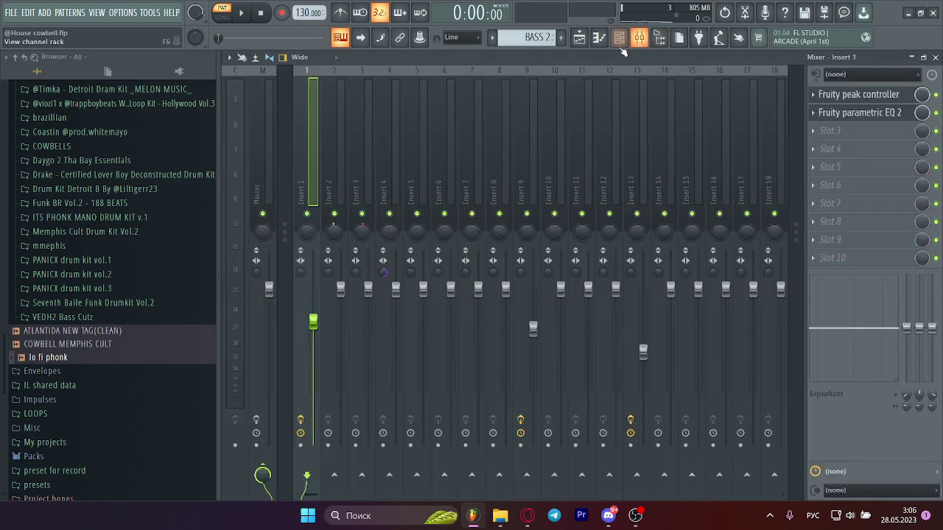
click(391, 136)
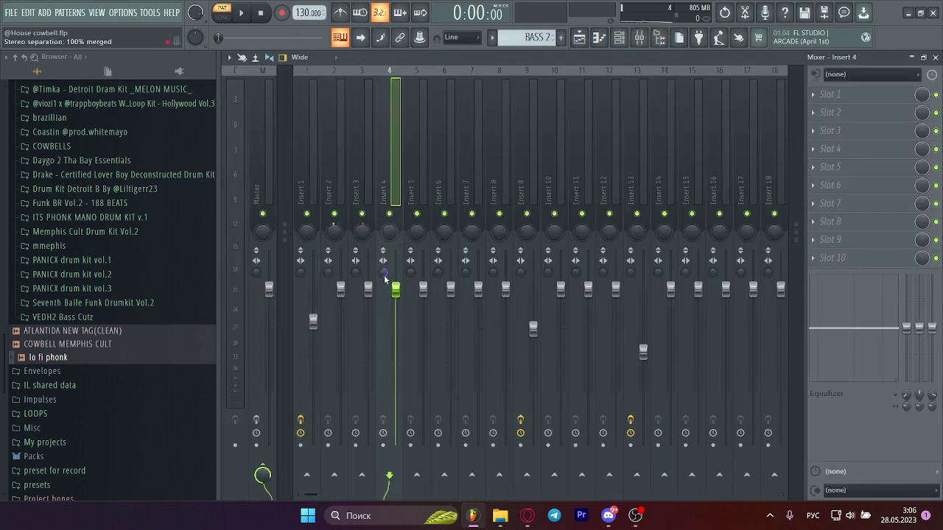
Step: Reopen the piano roll, bring up the MC_808 (35) channel's notes in BASS 2 and play the bass line
click(619, 38)
click(711, 190)
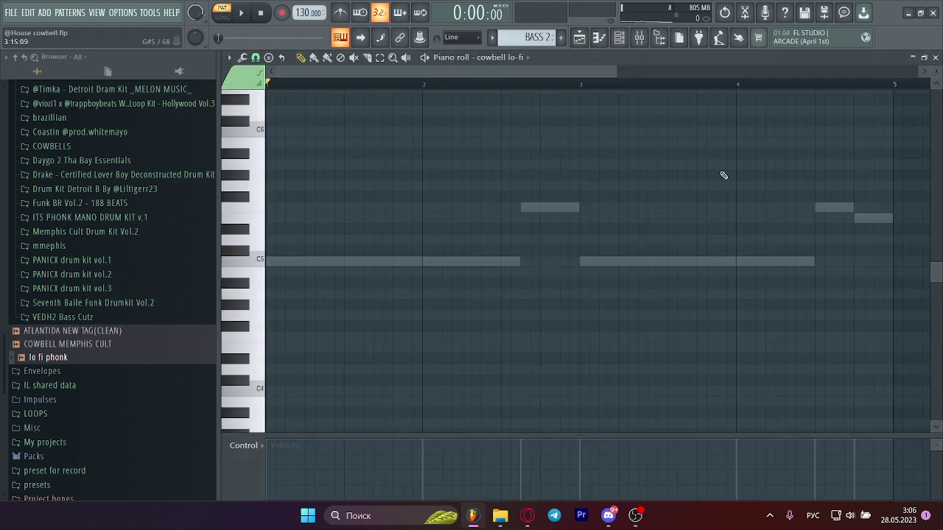
key(space)
double_click(415, 262)
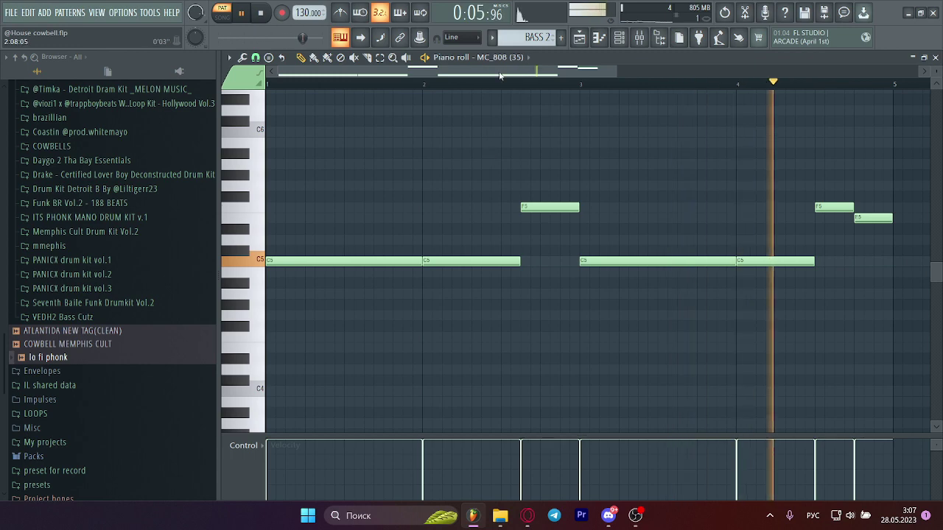
drag(504, 70, 564, 70)
key(space)
Step: Show the notes of the cowbell lo-fi pattern in the piano roll, followed by those of Pattern 7
click(527, 37)
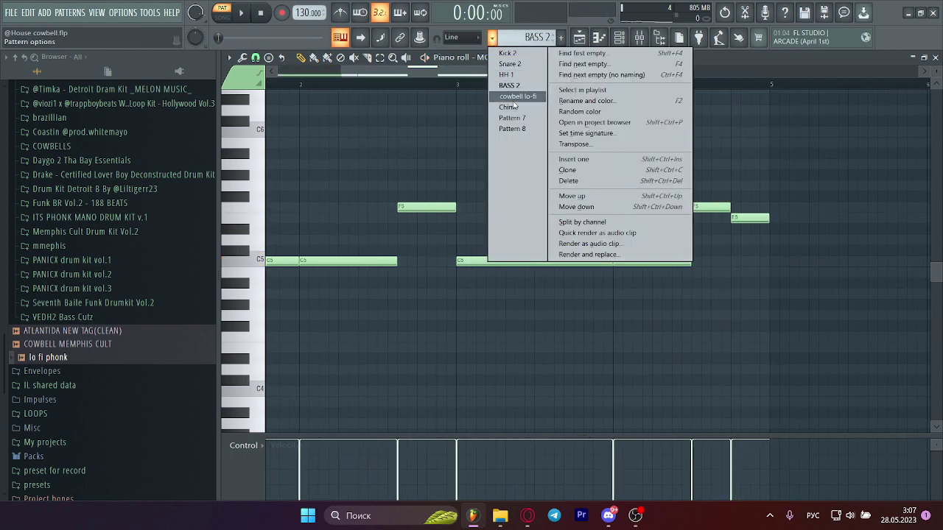
click(507, 95)
drag(412, 70, 331, 70)
double_click(357, 186)
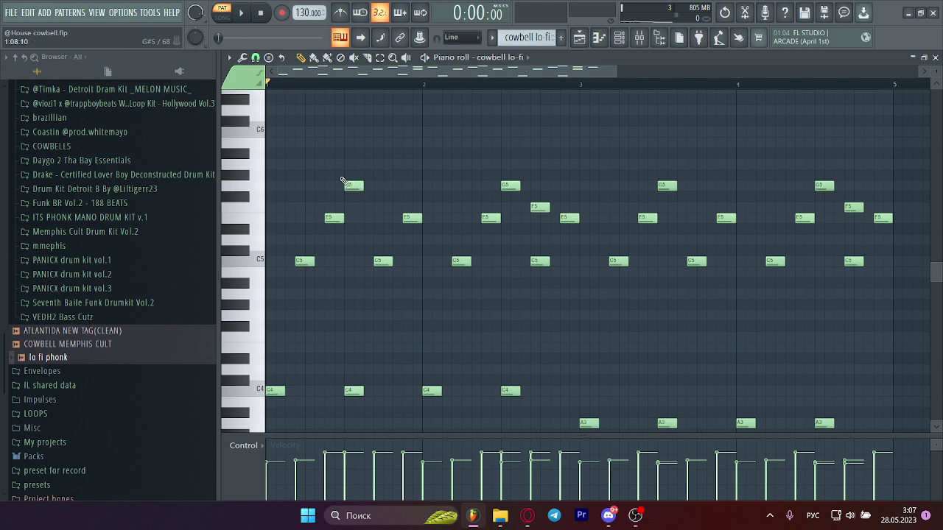
click(502, 38)
click(510, 118)
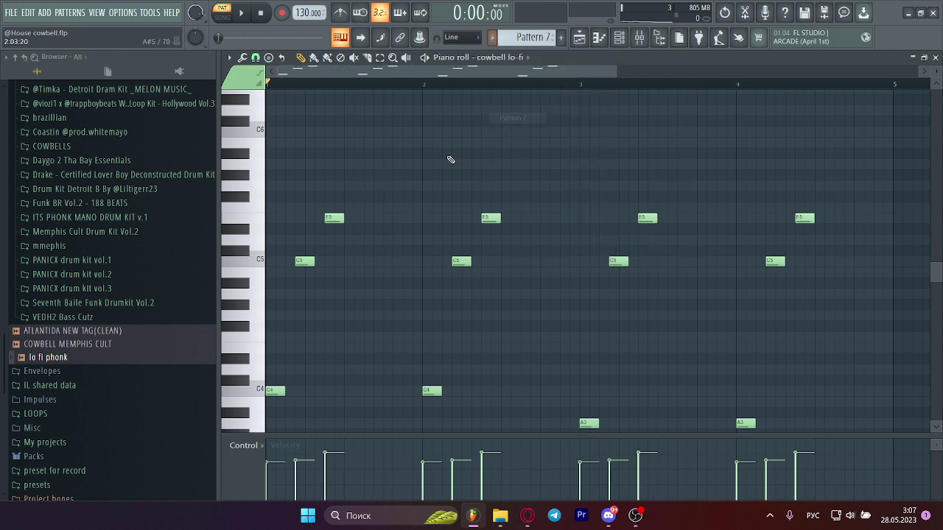
Step: Switch to Pattern 8, examine its full range of cowbell notes and play the pattern
click(492, 40)
click(509, 131)
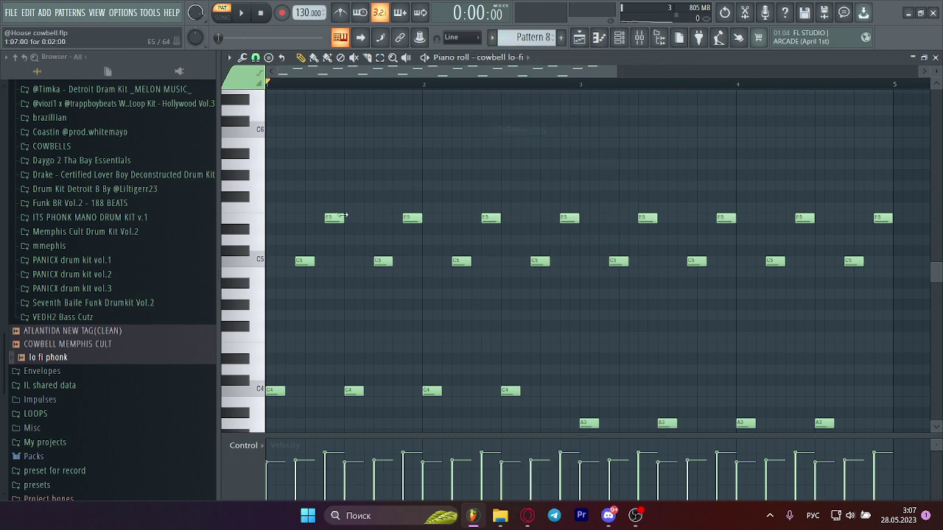
scroll(374, 204, down, 3)
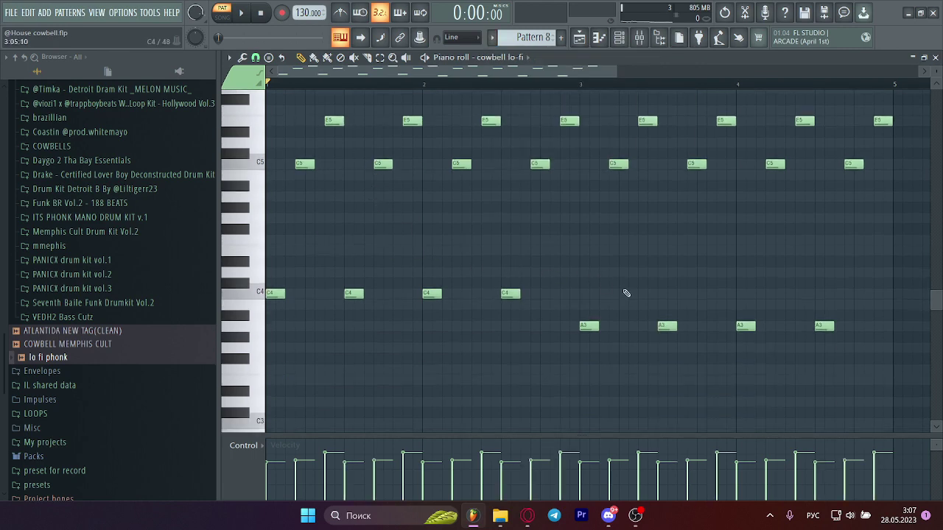
drag(658, 107, 608, 178)
key(space)
scroll(458, 247, up, 2)
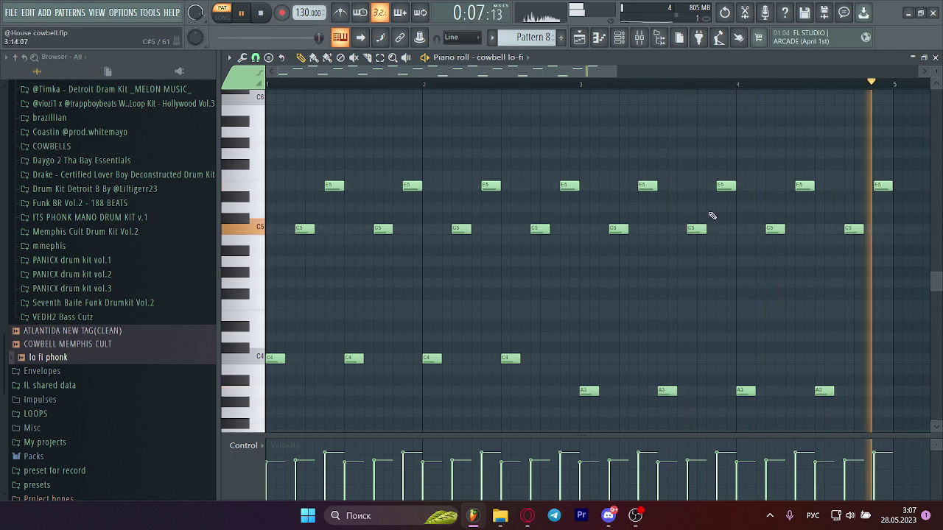
key(space)
Step: Switch back to the cowbell lo-fi pattern and play its melody
click(492, 37)
click(520, 96)
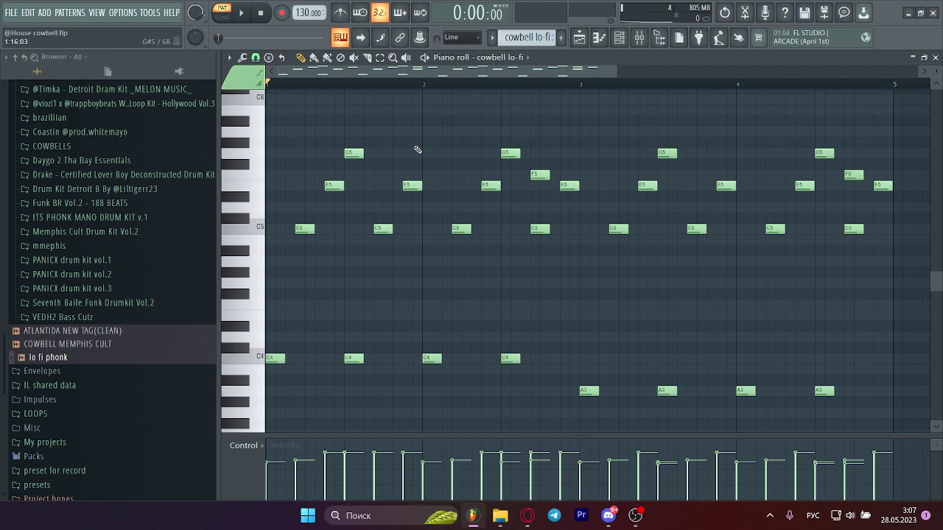
key(space)
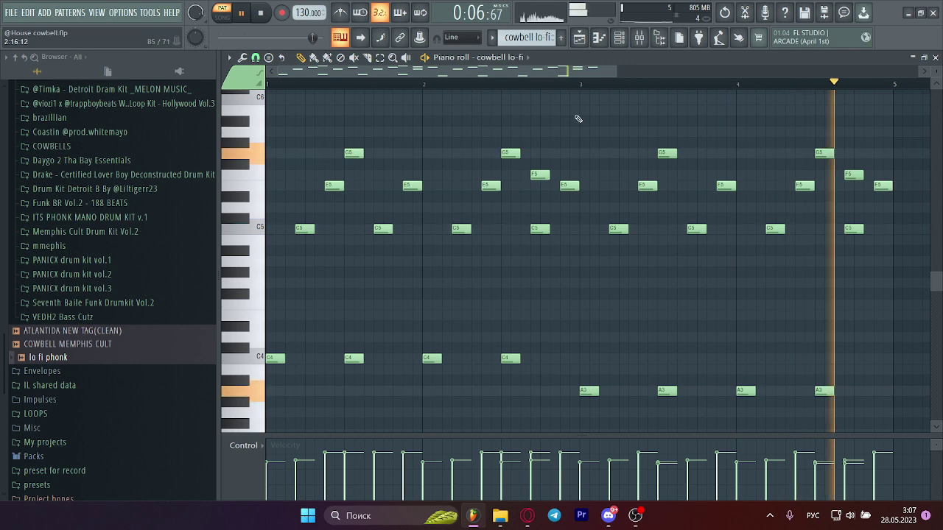
key(space)
Step: Switch to the Chime pattern and play its notes
click(499, 41)
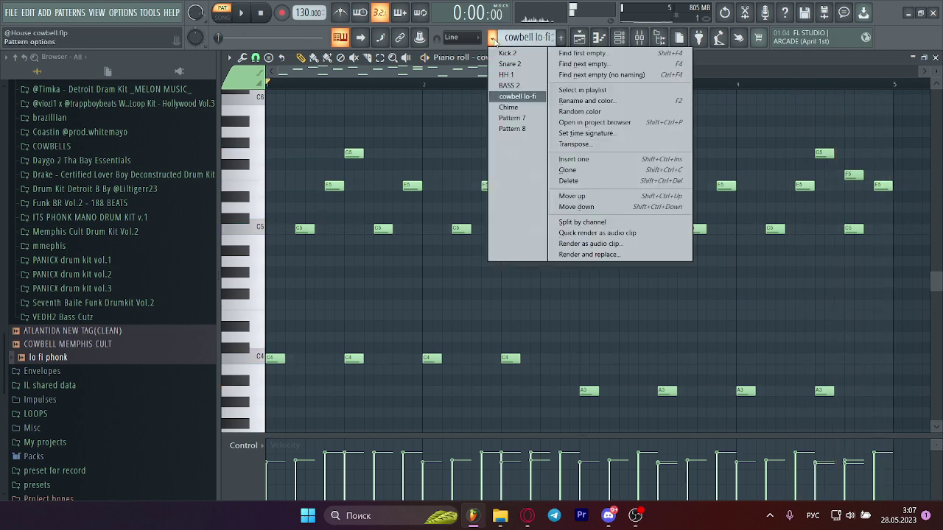
click(516, 107)
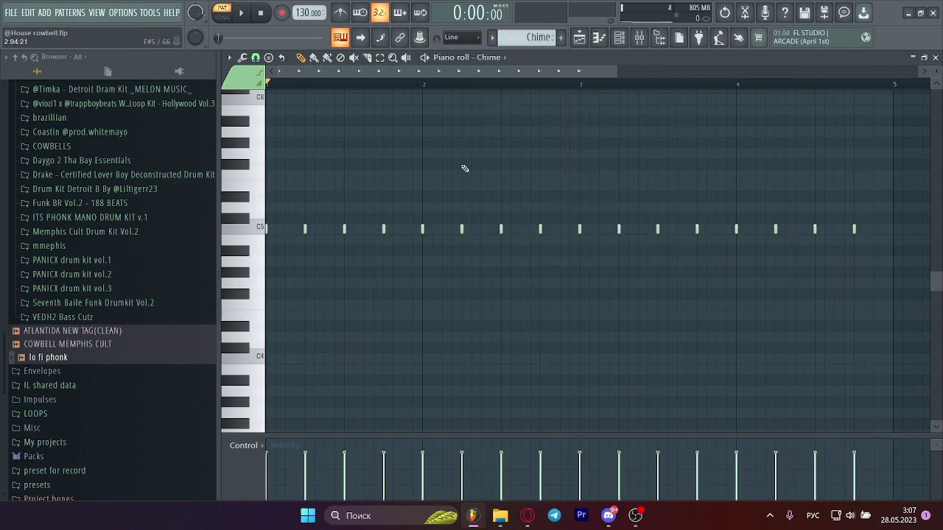
key(space)
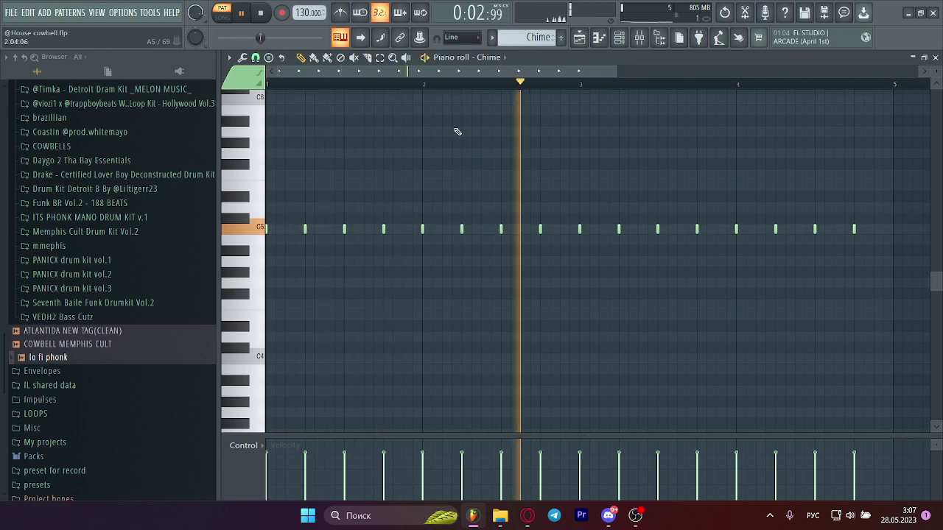
key(space)
Step: Show Pattern 7's cowbell notes in the piano roll and return to the playlist arrangement
click(492, 37)
click(512, 117)
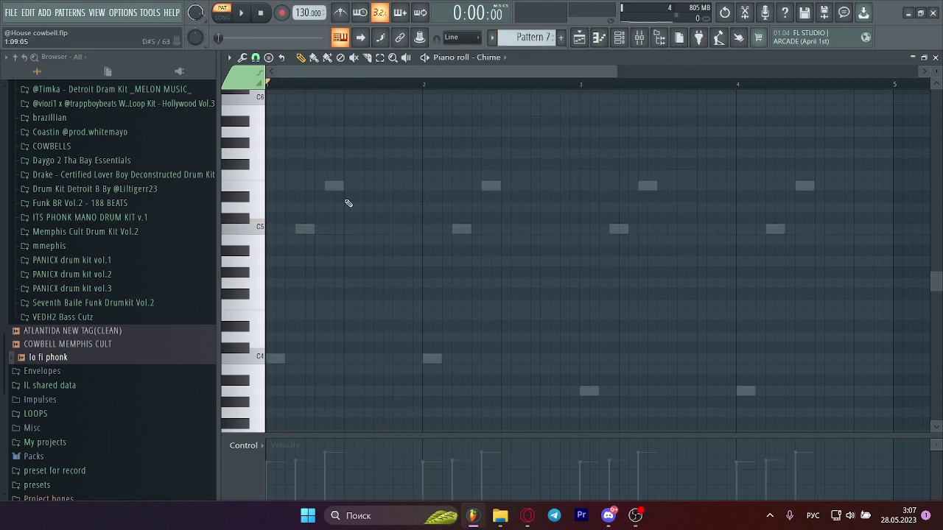
double_click(338, 188)
click(599, 37)
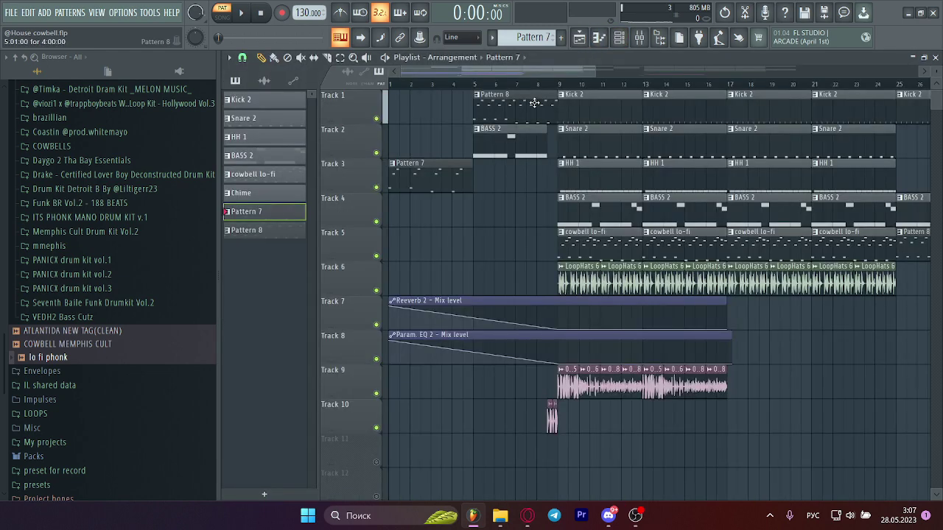
Step: Solo Track 6 in the playlist and play its LoopHats clips from bar 9
right_click(377, 290)
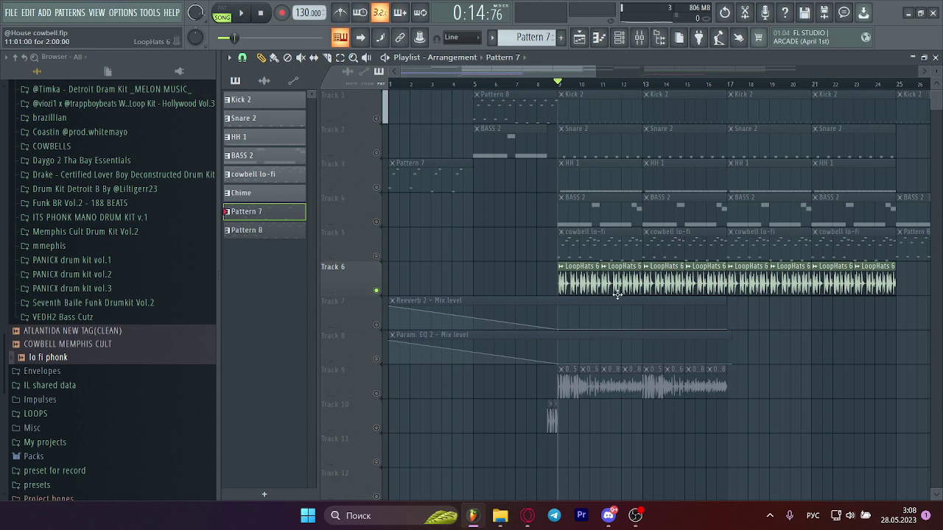
key(space)
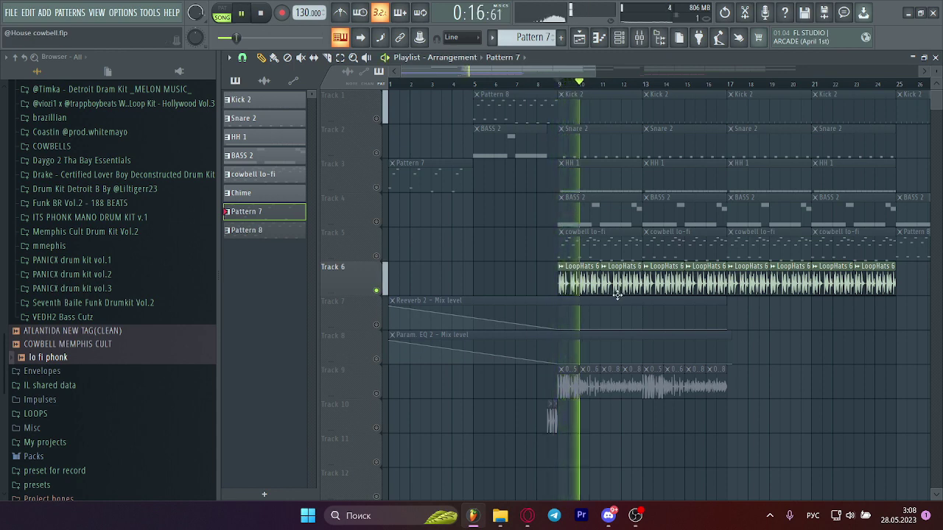
key(space)
Step: Solo Track 9 in the playlist and play its audio clips from bar 9
right_click(377, 394)
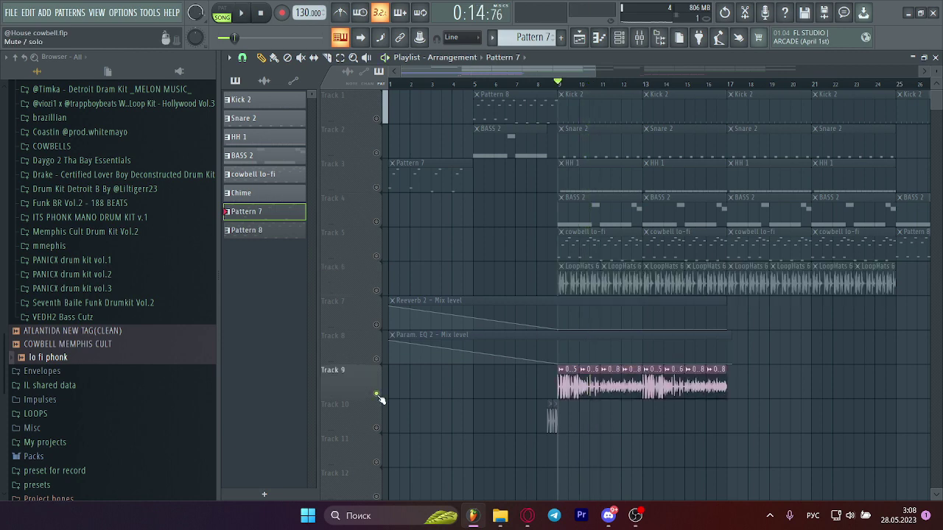
key(space)
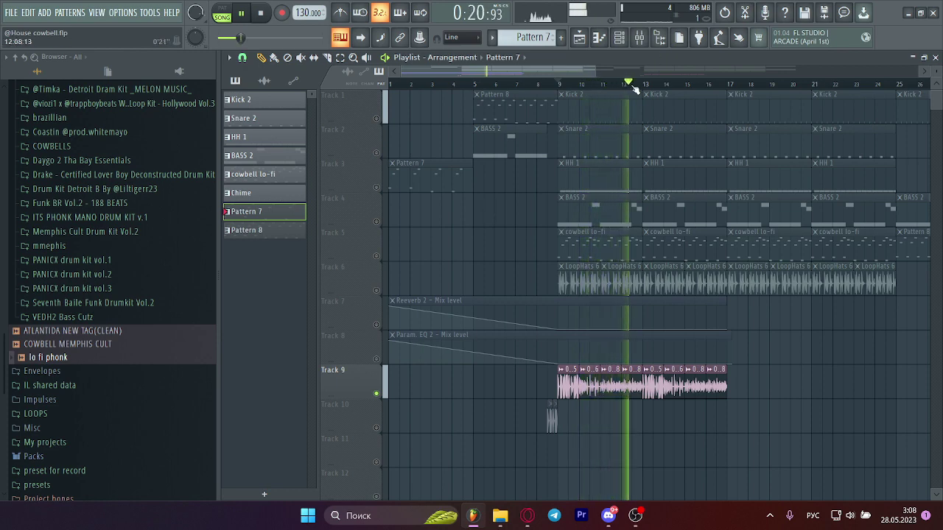
key(space)
Step: Open the Fruity parametric EQ 2 on mixer Insert 13 to examine its curve
key(F9)
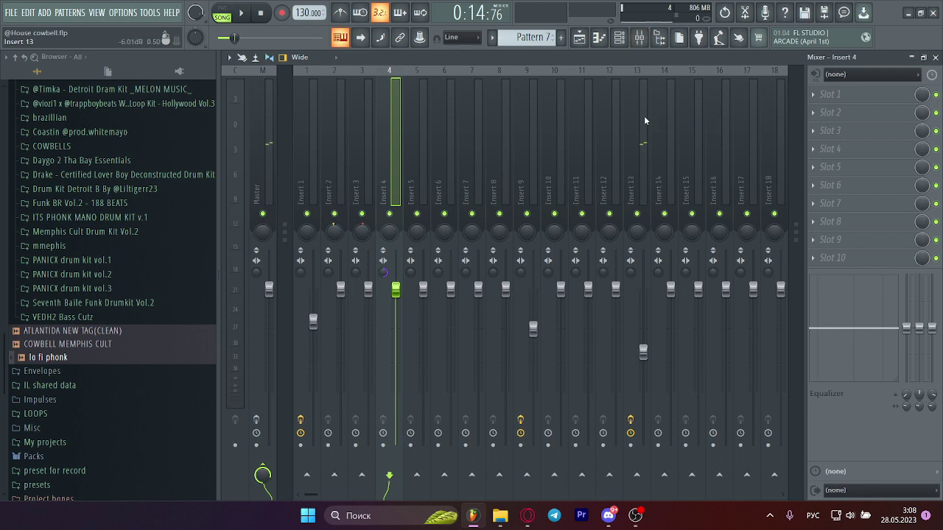
click(644, 116)
click(854, 95)
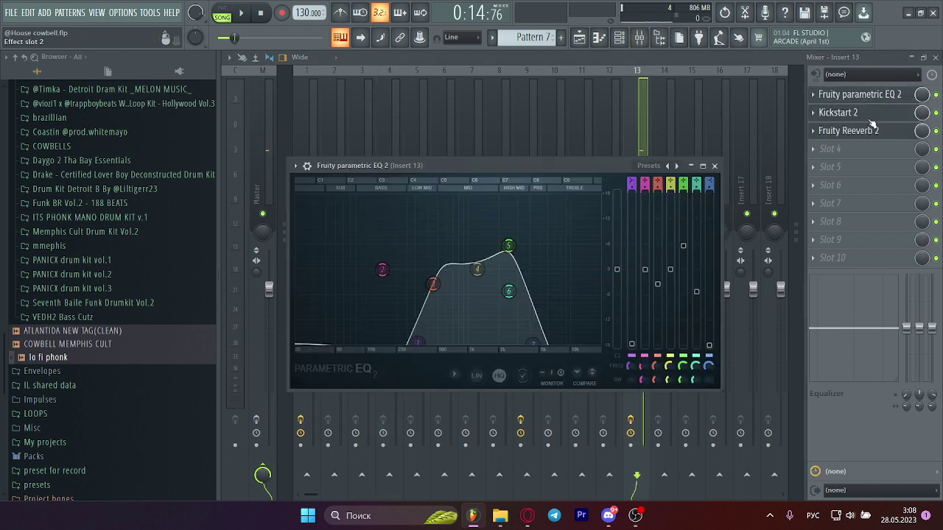
Step: Show Kickstart 2 and Fruity Reeverb 2 on mixer Insert 13, closing the reverb after viewing
click(868, 115)
click(866, 131)
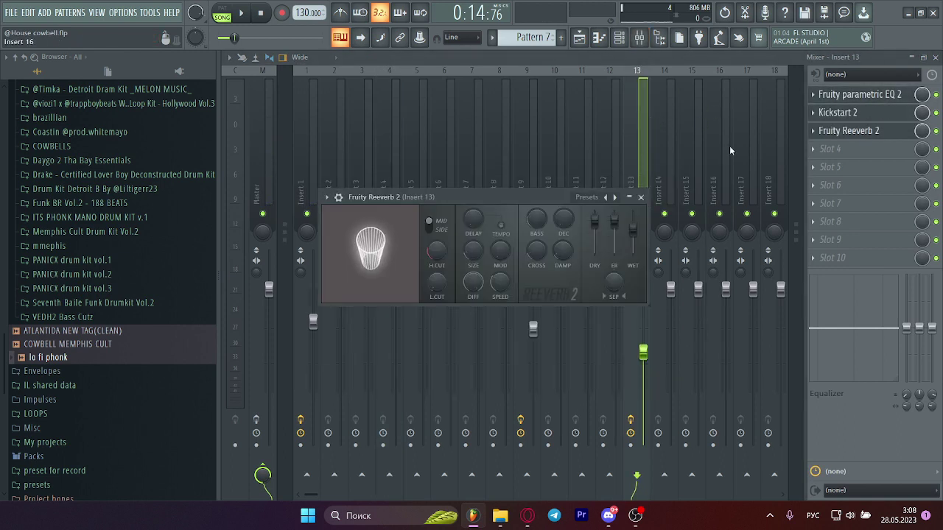
click(641, 197)
Step: Choose The Venue preset for Fruity Reeverb 2 on mixer Insert 9 and close the plugin
click(531, 158)
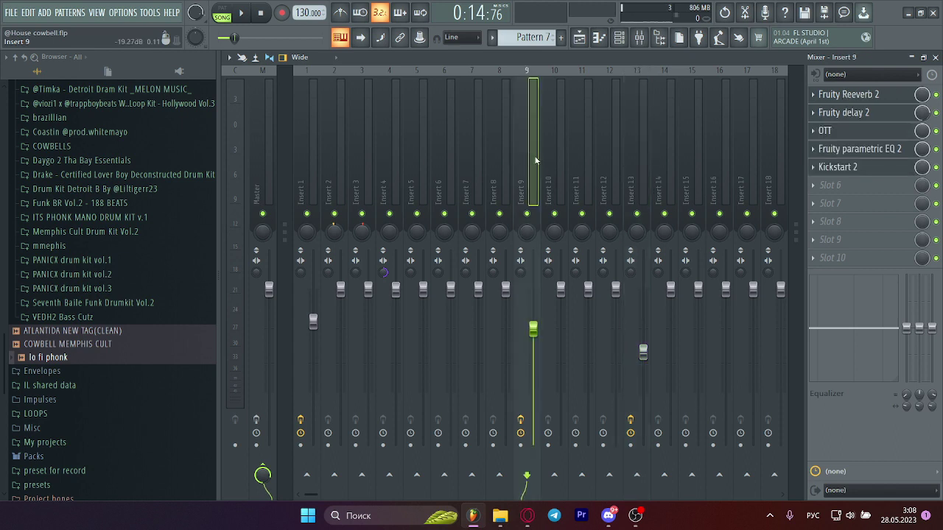
click(858, 97)
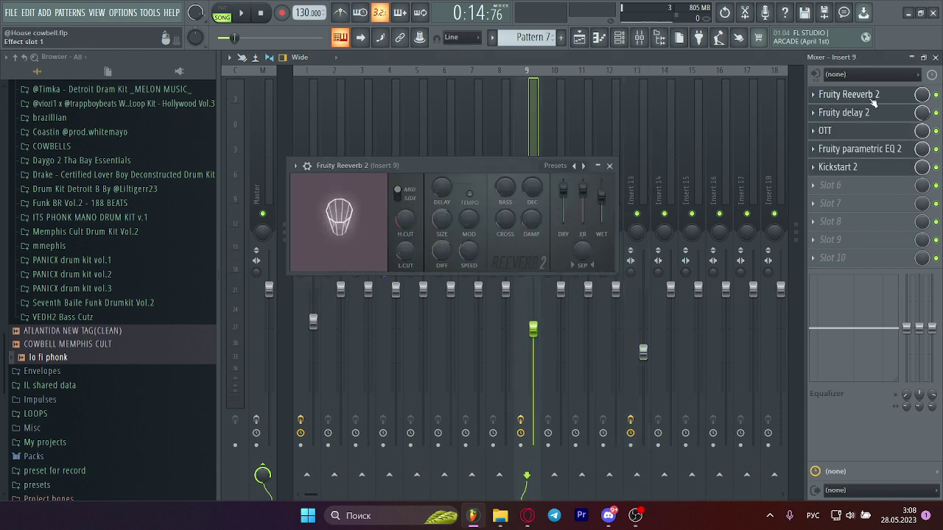
click(550, 170)
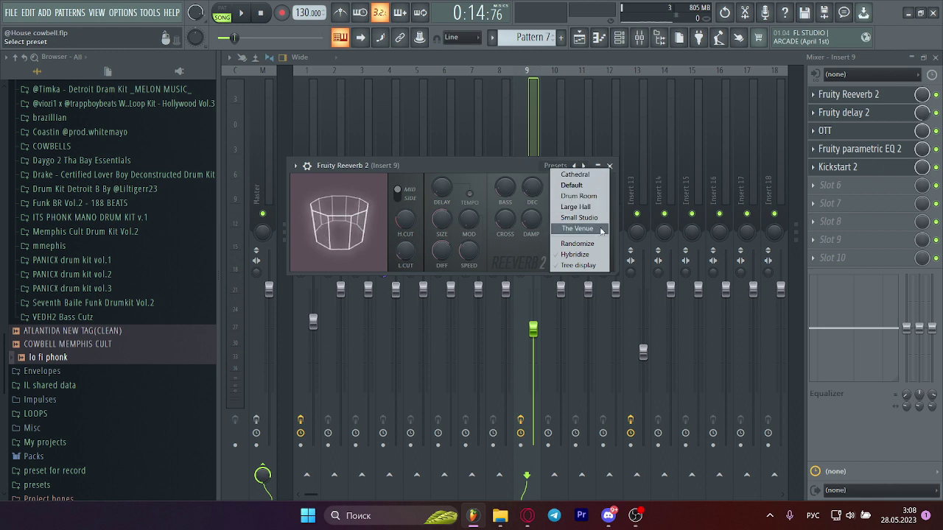
click(577, 229)
click(609, 166)
Step: Examine the settings of Fruity delay 2, OTT and Fruity parametric EQ 2 on mixer Insert 9
click(850, 113)
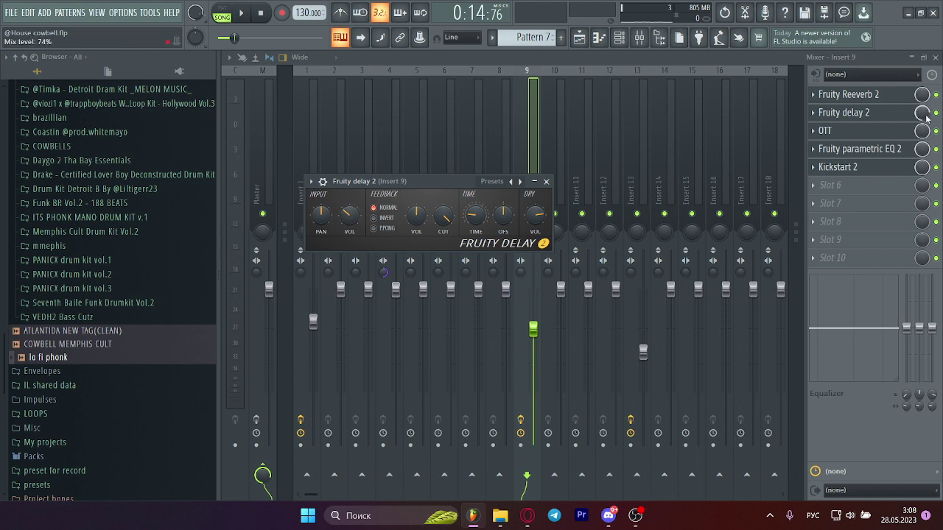
click(884, 129)
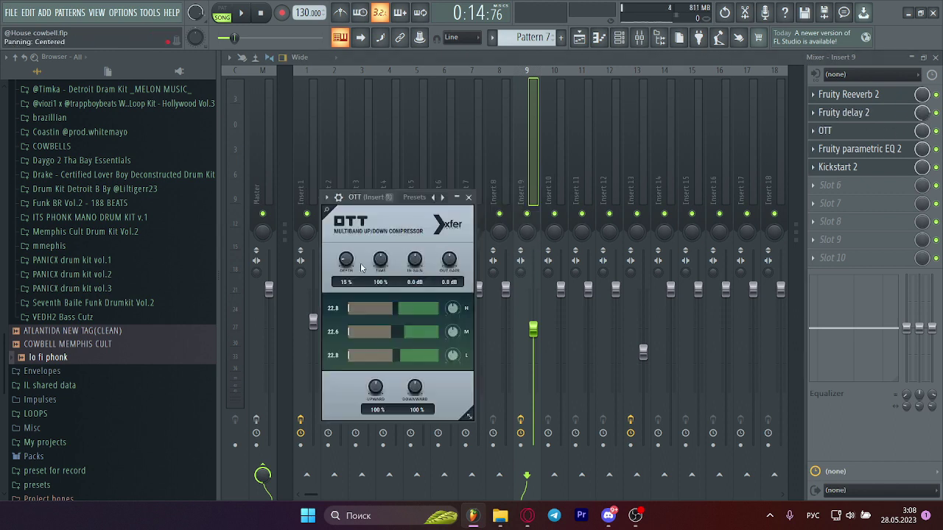
click(468, 198)
click(859, 149)
drag(383, 382, 417, 389)
click(772, 214)
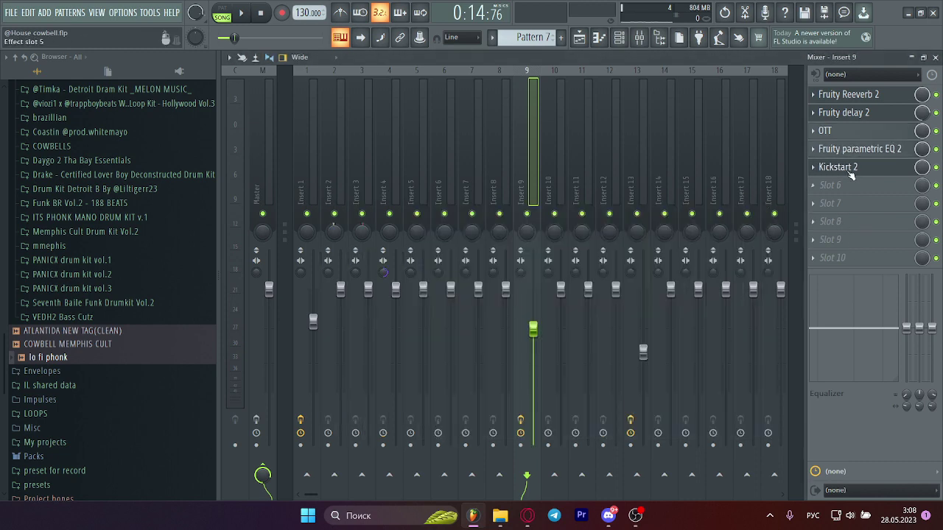
Step: Open Kickstart 2 on mixer Insert 9 and bring up the channel rack alongside it
click(840, 167)
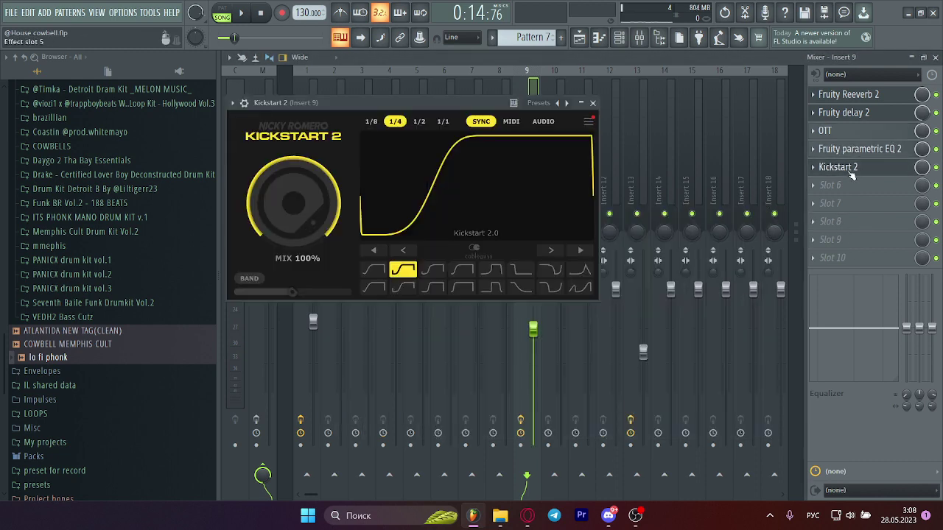
click(622, 40)
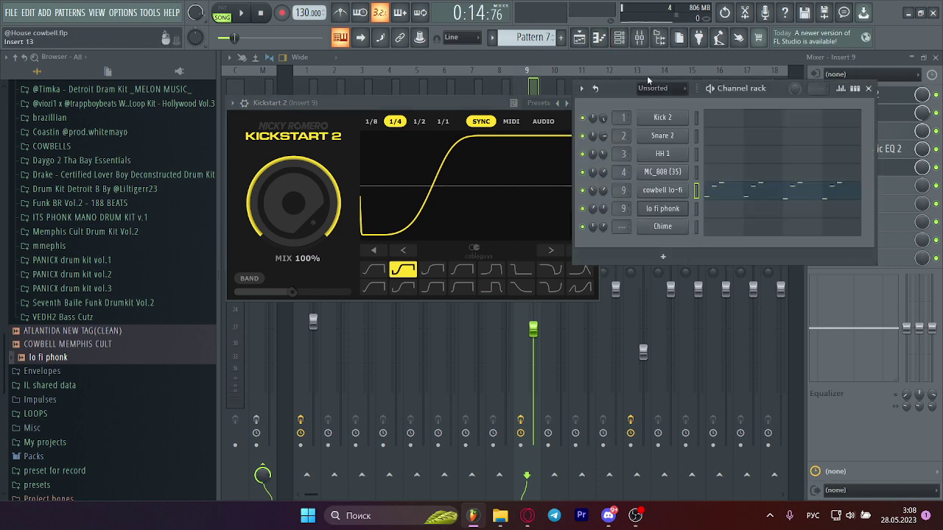
click(647, 63)
click(581, 39)
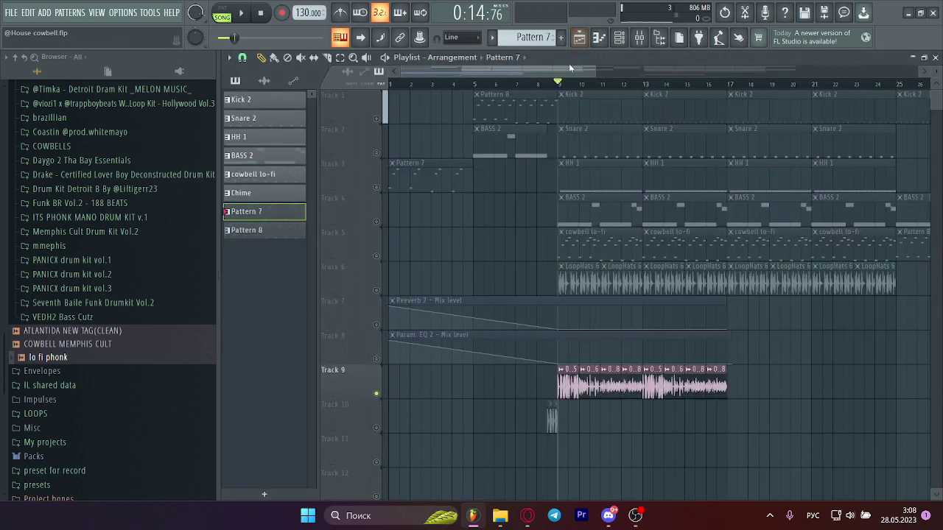
click(638, 40)
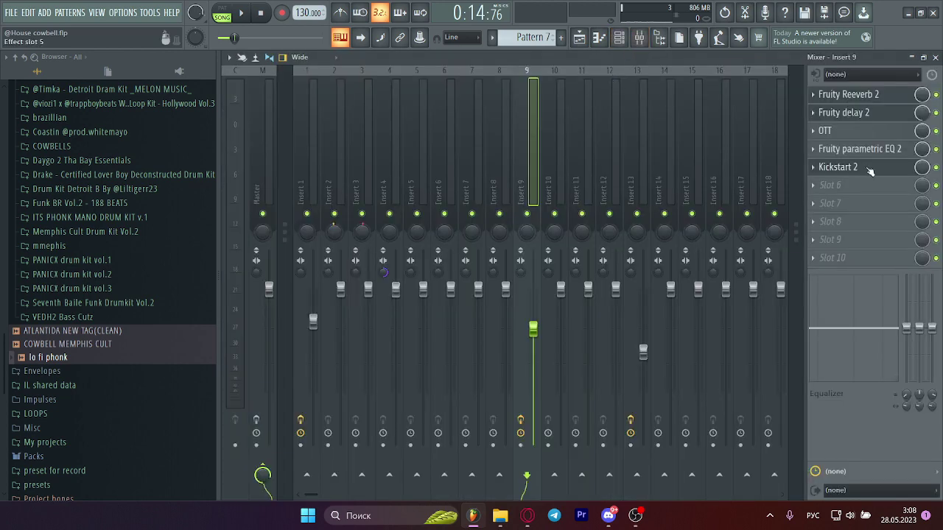
click(847, 167)
click(618, 38)
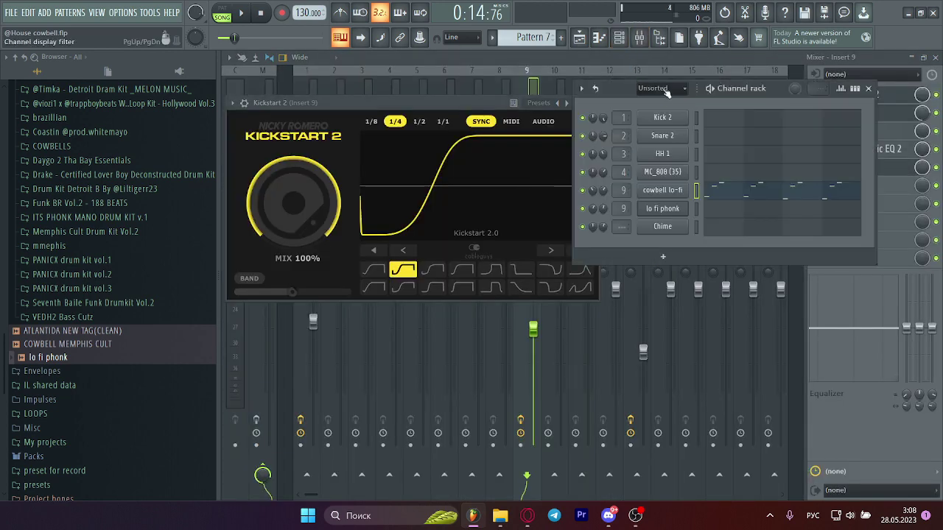
Step: Solo the cowbell lo-fi channel and play Pattern 7 to watch its waveform in Kickstart 2
right_click(591, 199)
click(605, 204)
key(space)
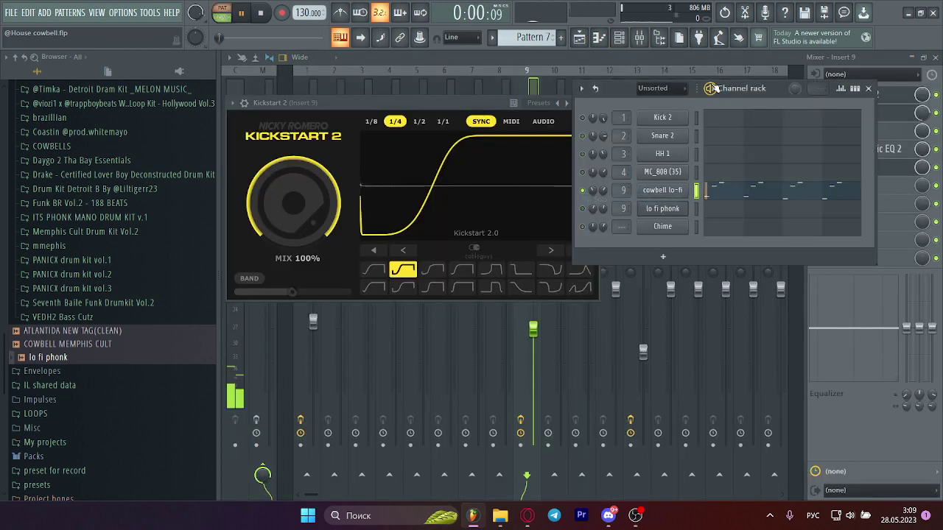
key(space)
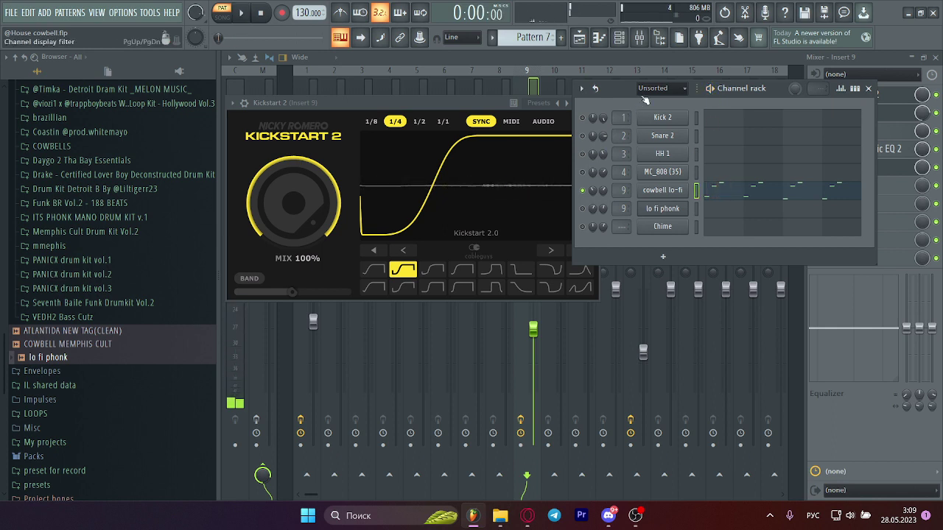
key(space)
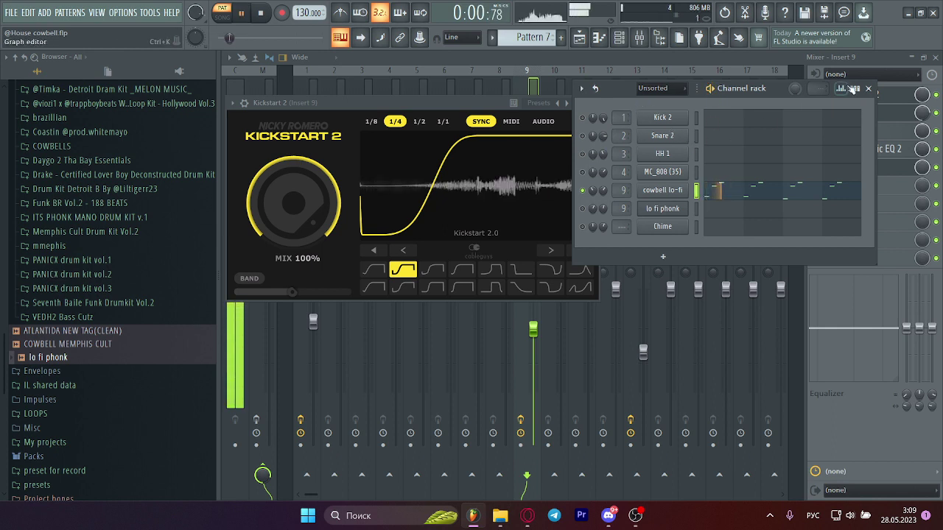
click(726, 135)
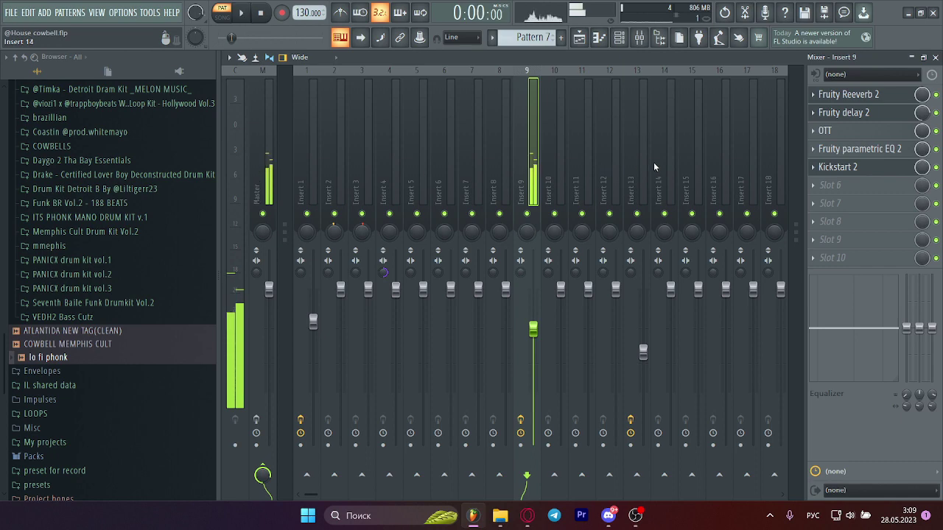
Step: Unsolo the cowbell lo-fi channel so all channels are active and return to the mixer in song mode
click(619, 38)
right_click(582, 190)
click(584, 180)
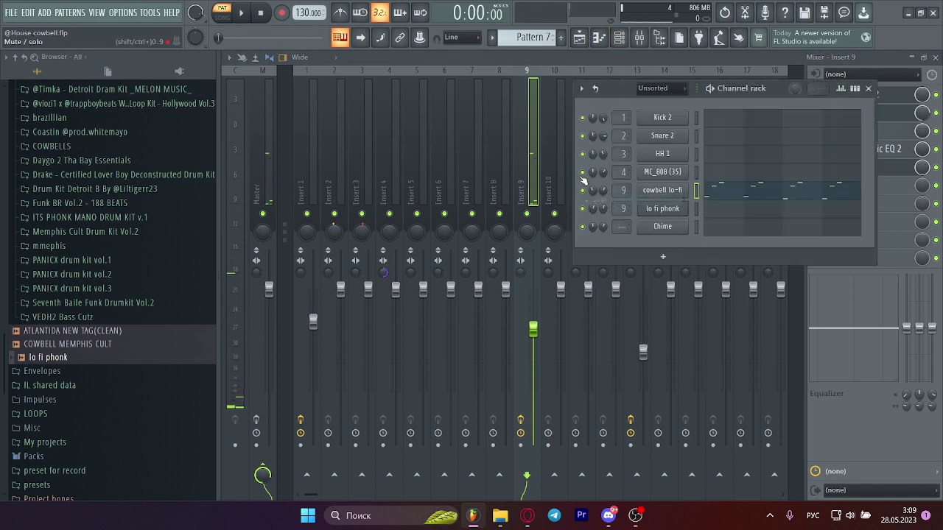
click(588, 38)
click(639, 37)
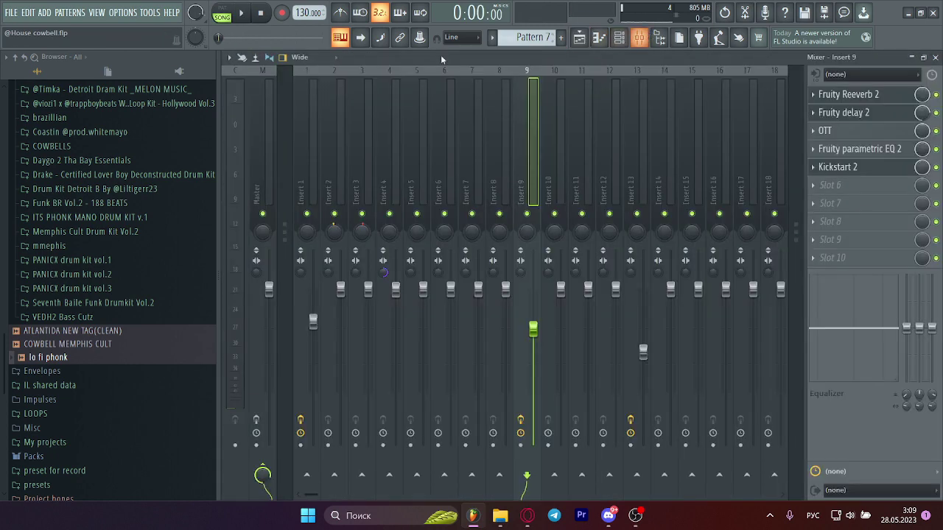
Step: Inspect the Master effects: Fruity WaveShaper, Virtual Tape Machines, Fruity parametric EQ 2, Fruity Reeverb 2, Fruity Balance and Fruity soft clipper
click(269, 102)
click(854, 95)
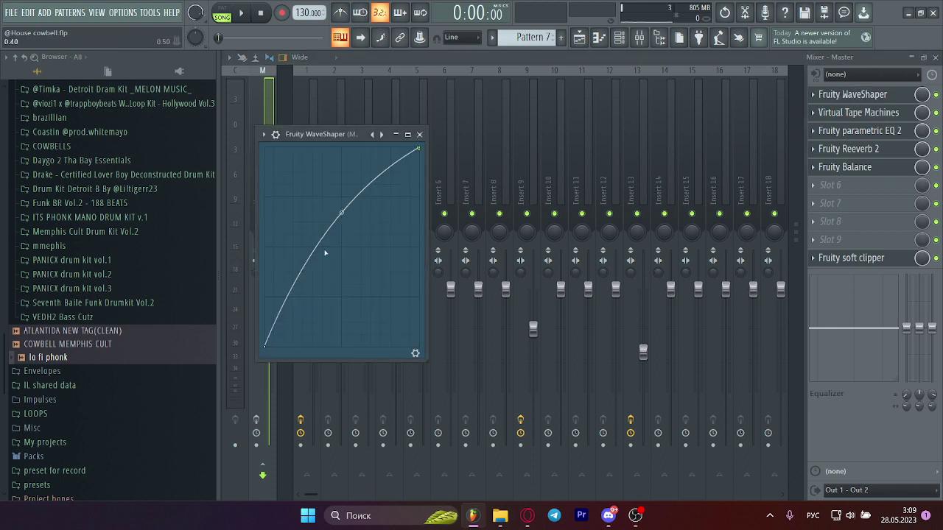
click(867, 112)
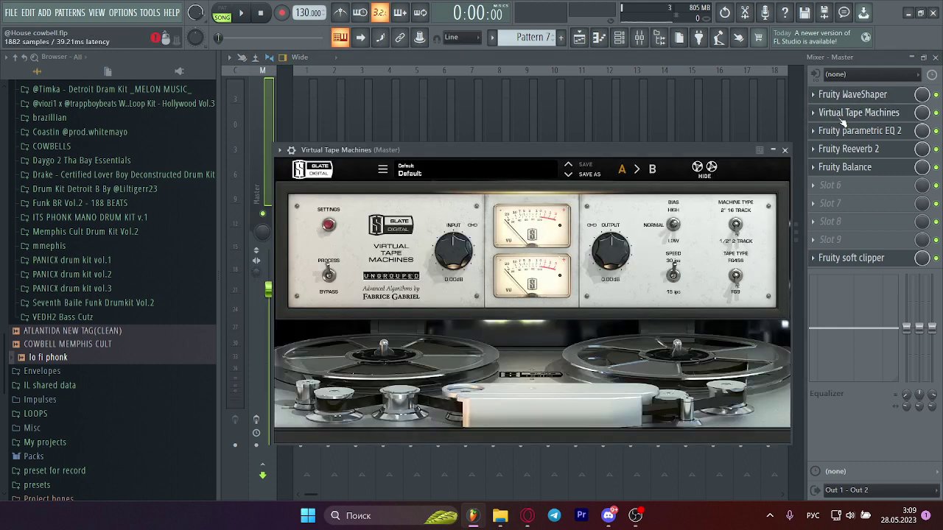
click(878, 133)
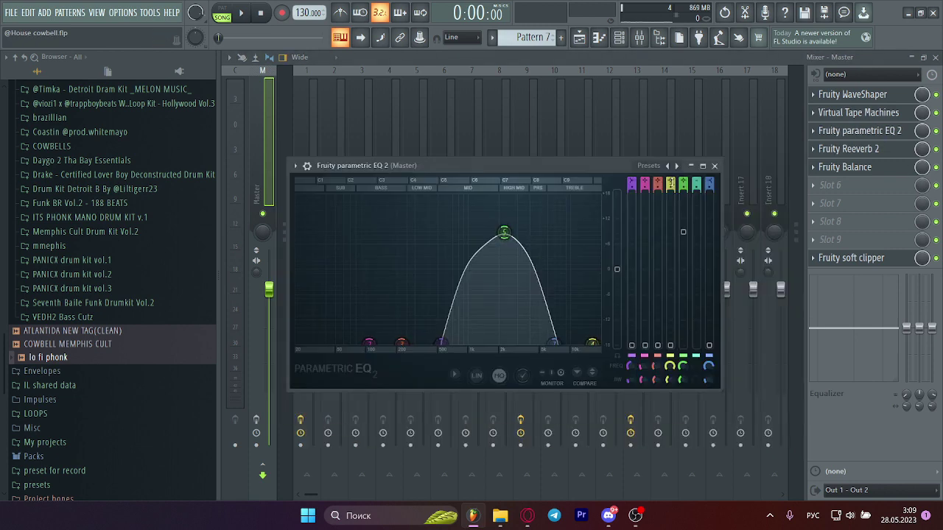
click(879, 150)
click(877, 168)
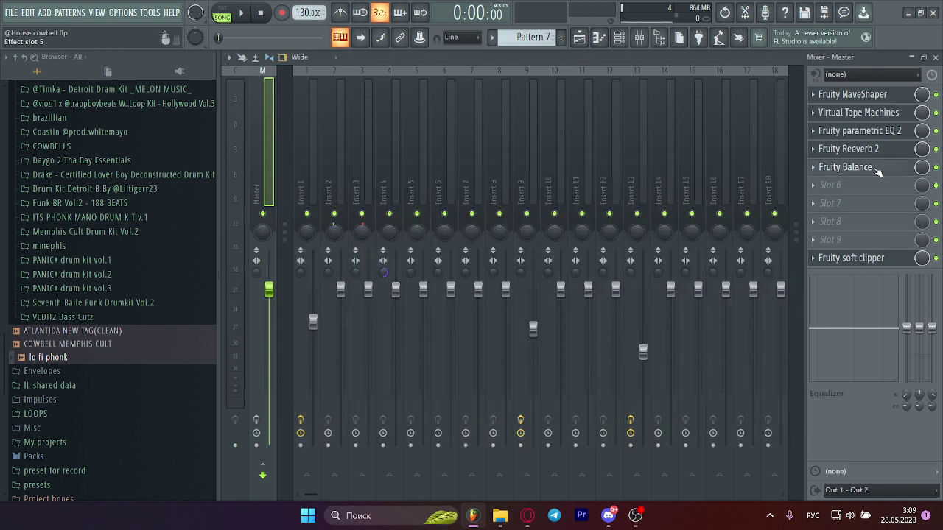
click(867, 260)
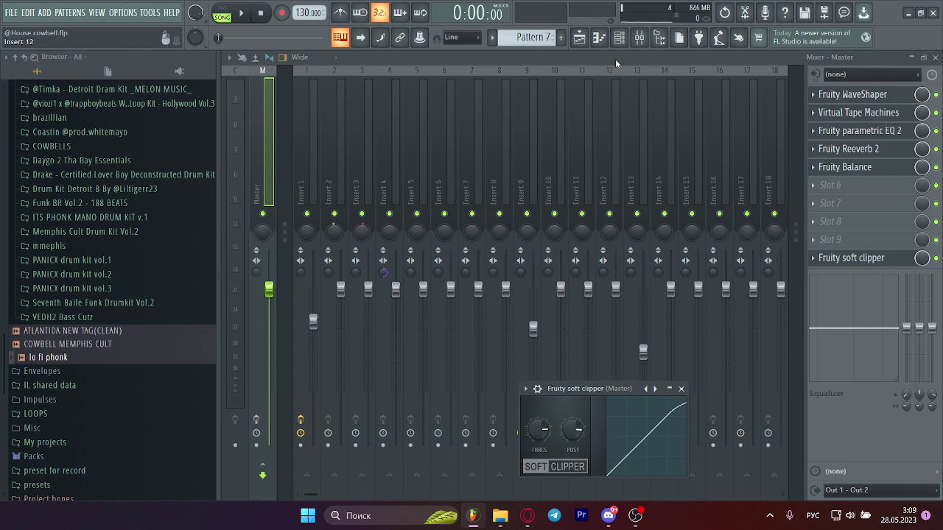
Step: Return to the playlist and play the full arrangement from the beginning
click(579, 38)
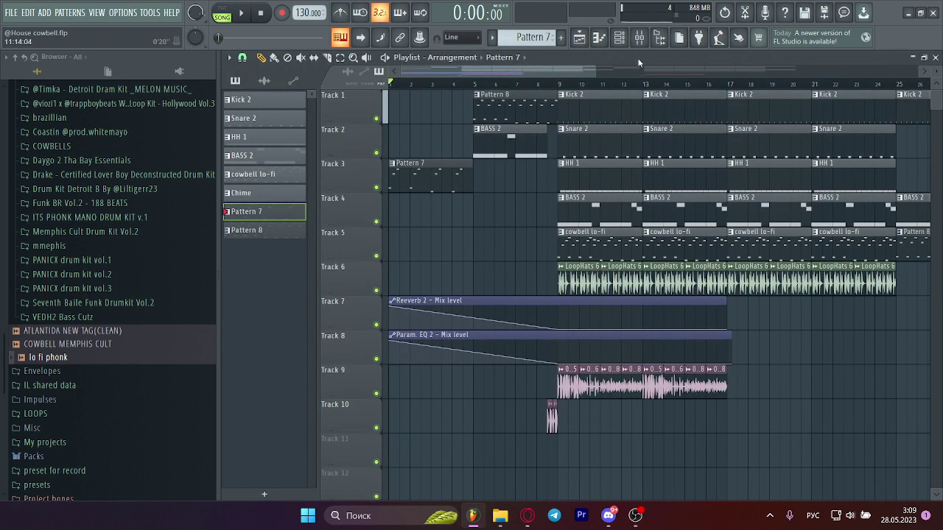
click(639, 39)
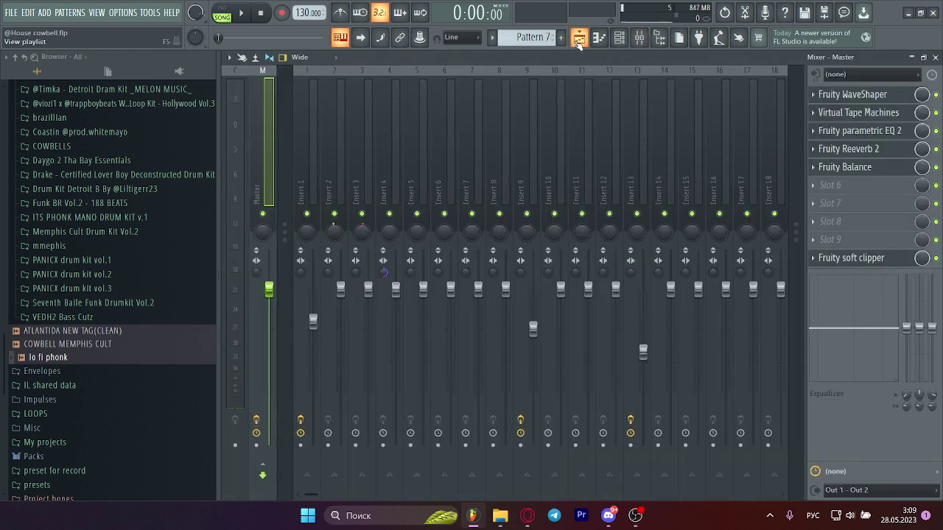
click(579, 38)
key(space)
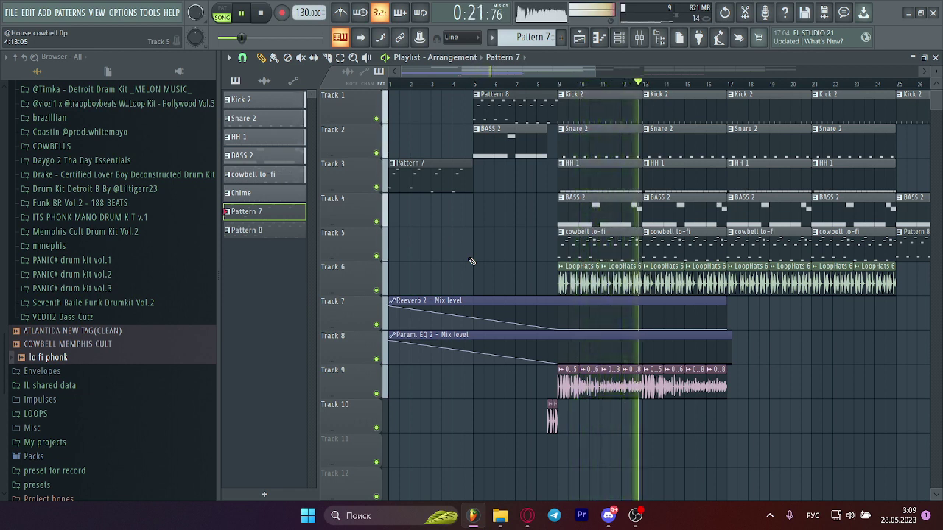
Step: Set the MC_808 (35) channel's volume to 51% in the channel rack during playback
key(F6)
drag(604, 178, 604, 188)
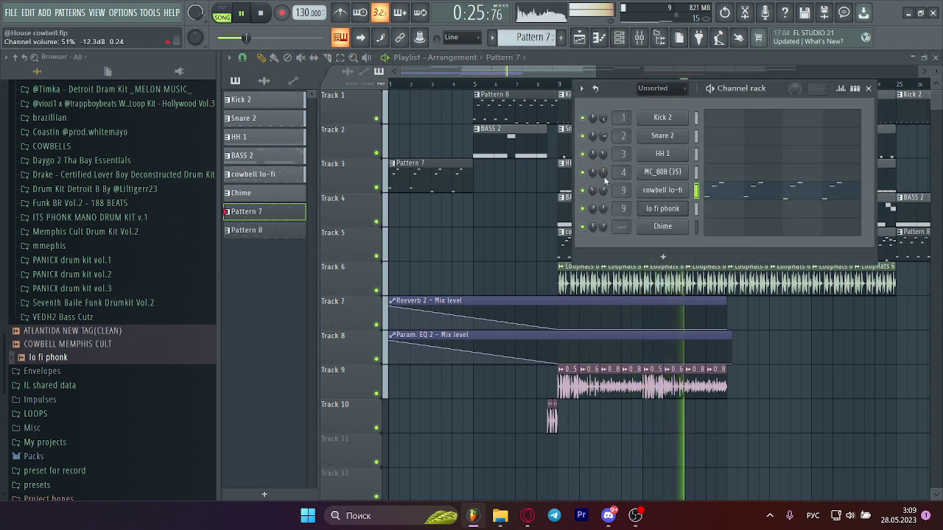
key(F6)
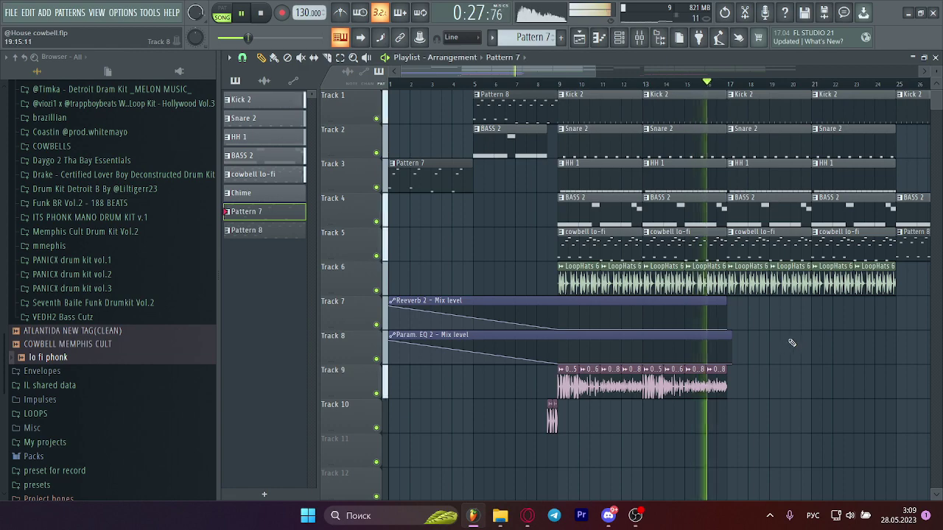
Step: Raise the volume of mixer Insert 9 to 92% while the arrangement's second half plays
drag(572, 69, 677, 81)
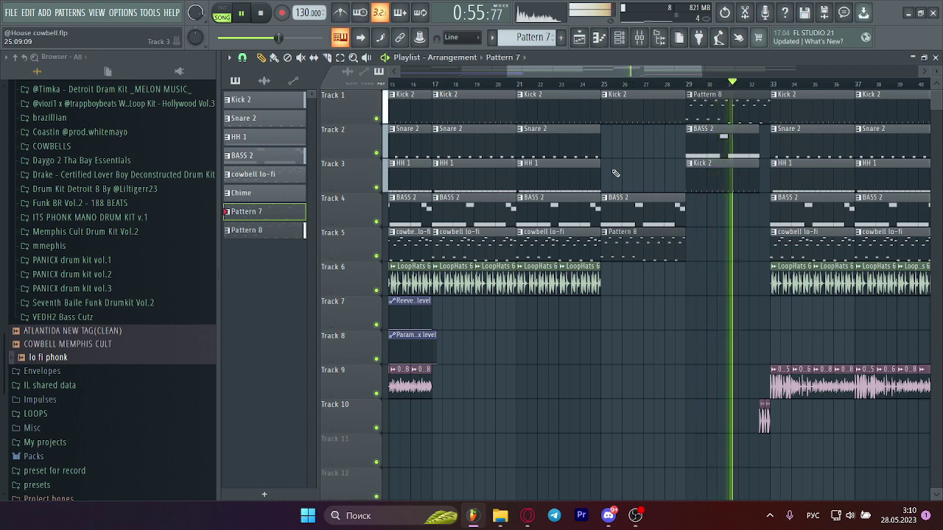
drag(664, 72, 779, 76)
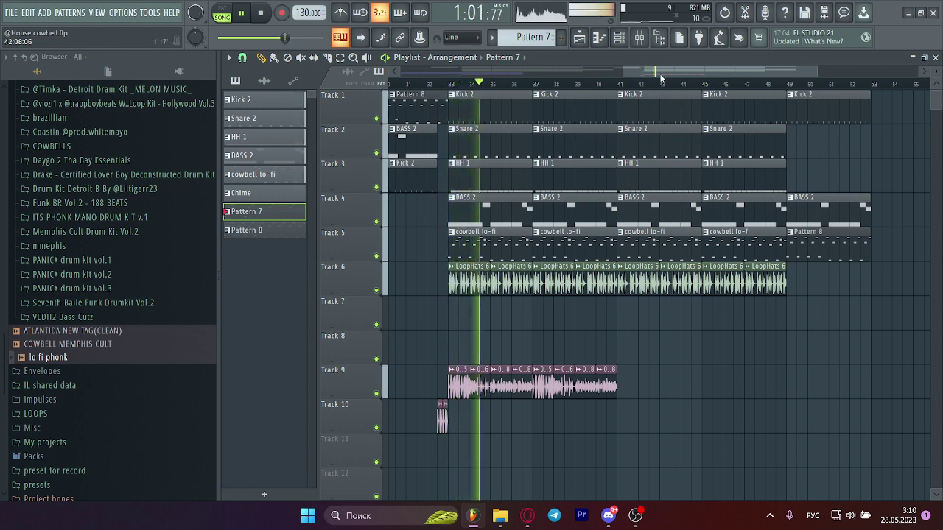
click(639, 40)
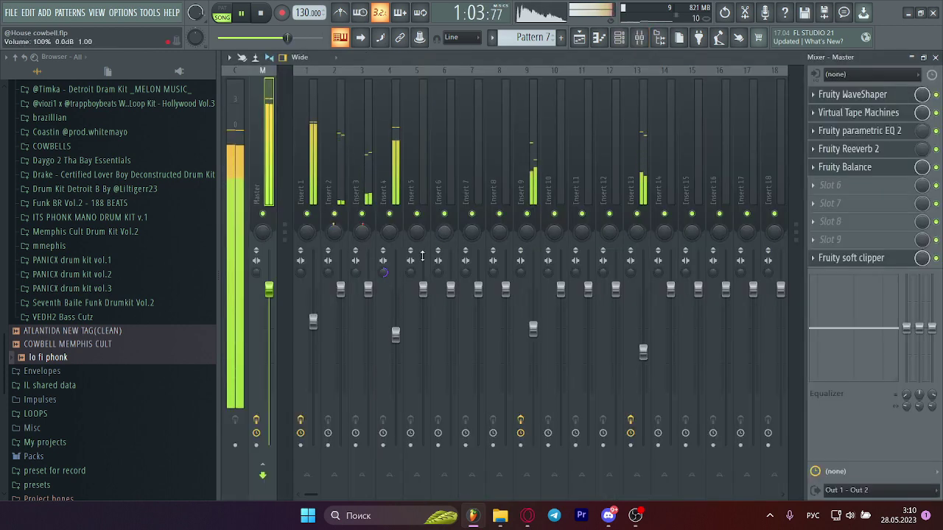
drag(532, 329, 532, 302)
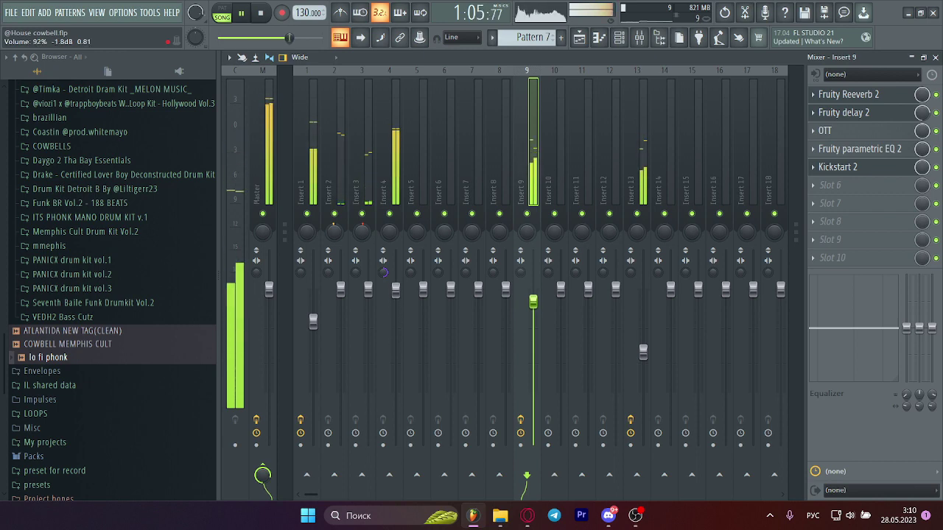
Step: Show the whole arrangement in the playlist and stop playback
click(580, 40)
drag(619, 72, 408, 71)
key(space)
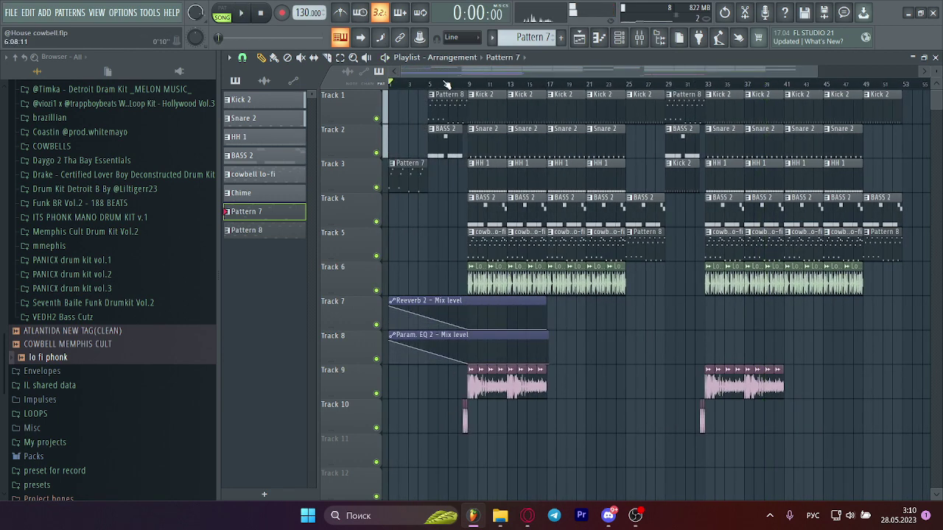